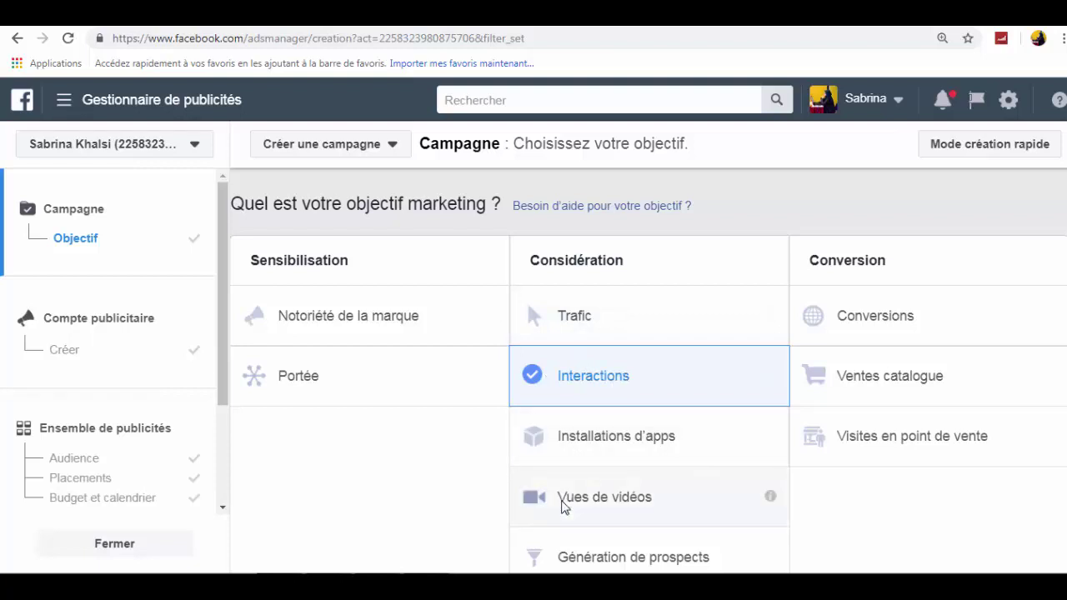
- Choose Vues de vidéos as the campaign objective and continue to ad account setup
{"action": "left_click", "coordinate": [648, 507]}
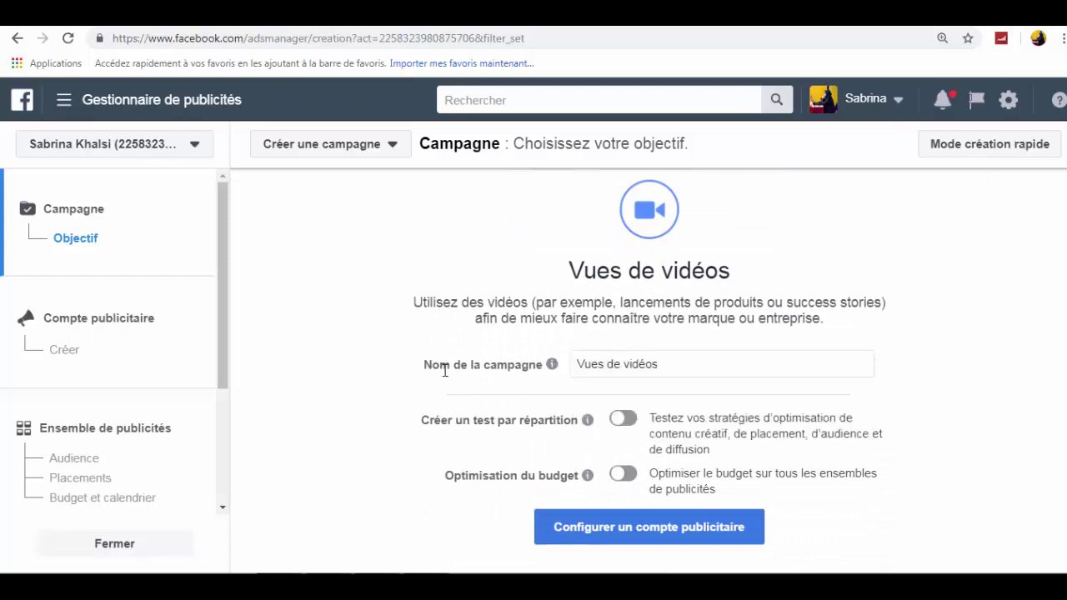
{"action": "left_click_drag", "start_coordinate": [669, 364], "coordinate": [596, 347]}
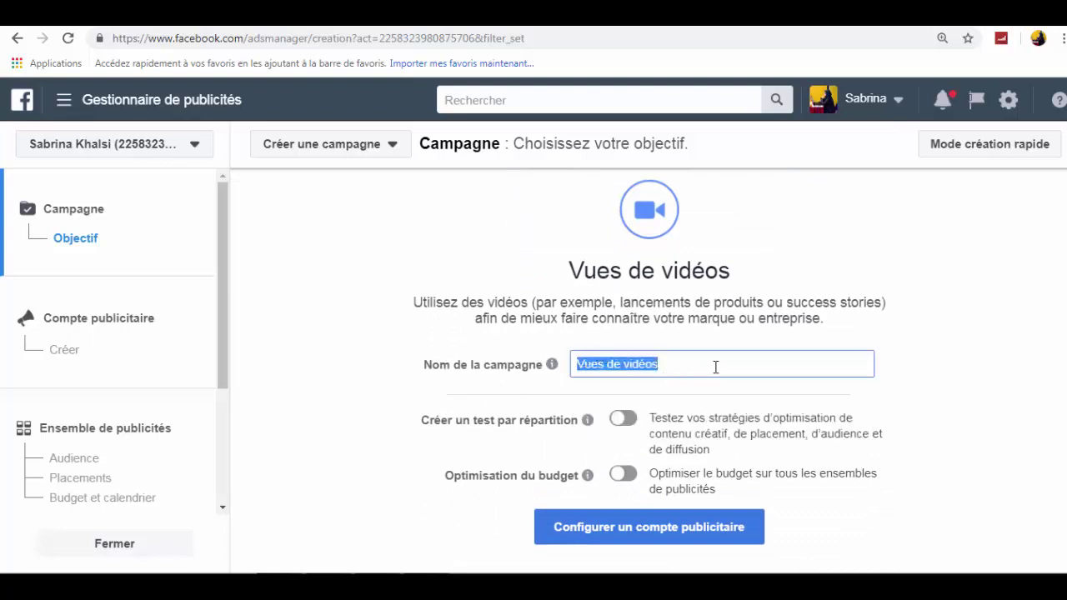
{"action": "left_click", "coordinate": [657, 526]}
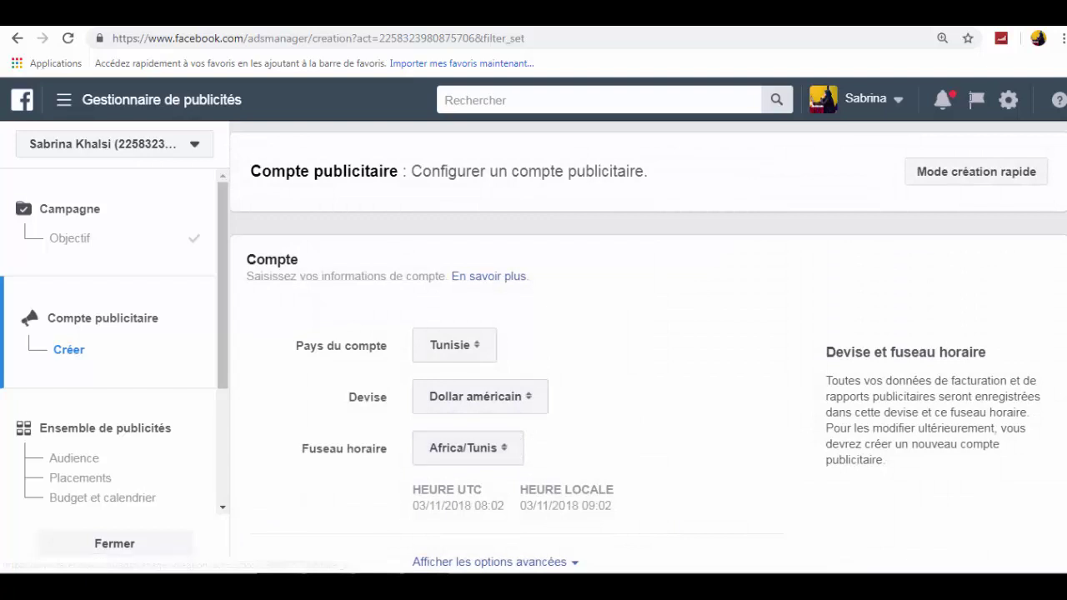
- Continue to the ad set audience, set maximum age to 55, and start detailed targeting
{"action": "scroll", "coordinate": [667, 484], "scroll_direction": "down", "scroll_amount": 2}
{"action": "left_click", "coordinate": [996, 559]}
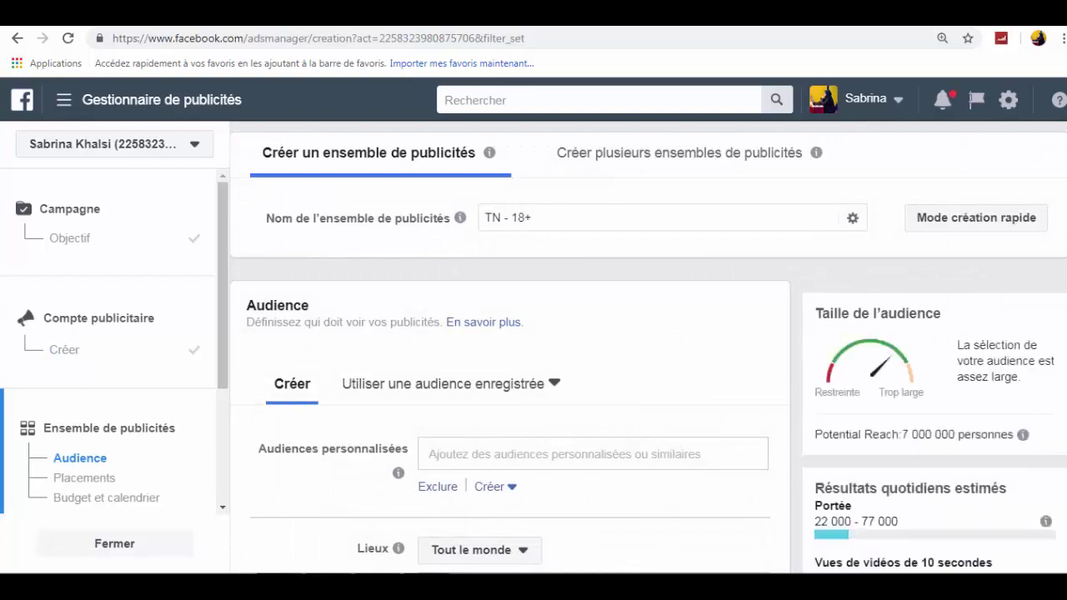
{"action": "scroll", "coordinate": [1008, 240], "scroll_direction": "down", "scroll_amount": 4}
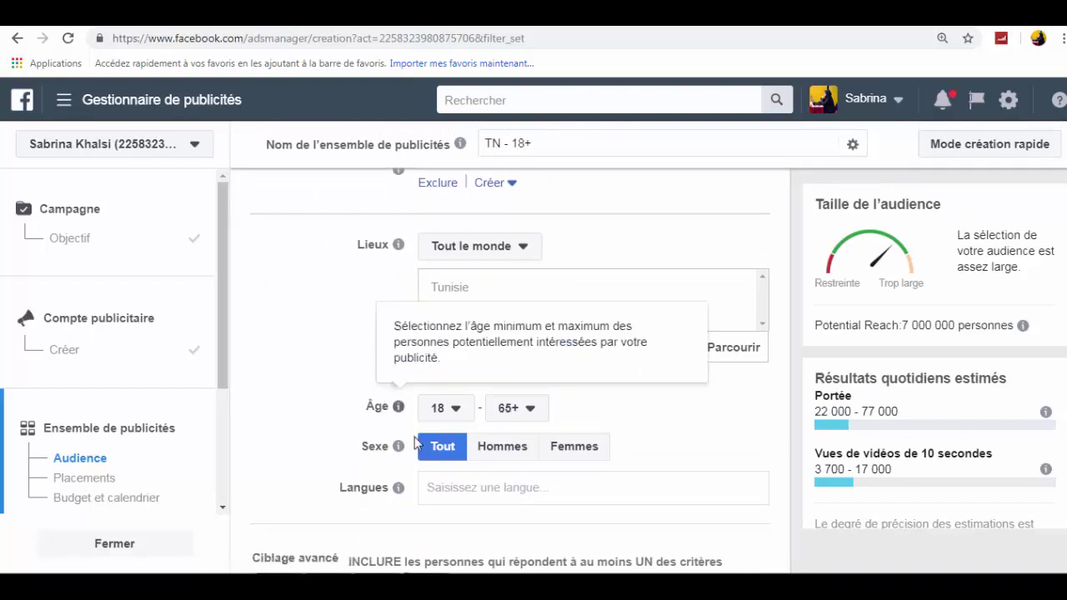
{"action": "left_click", "coordinate": [529, 409]}
{"action": "left_click", "coordinate": [532, 433]}
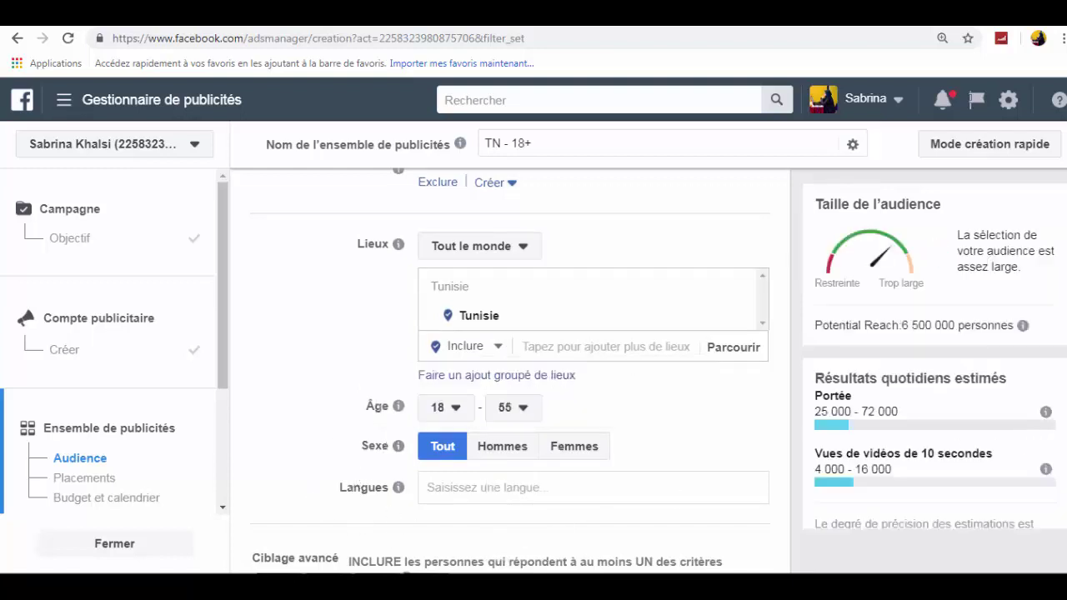
{"action": "scroll", "coordinate": [509, 367], "scroll_direction": "down", "scroll_amount": 3}
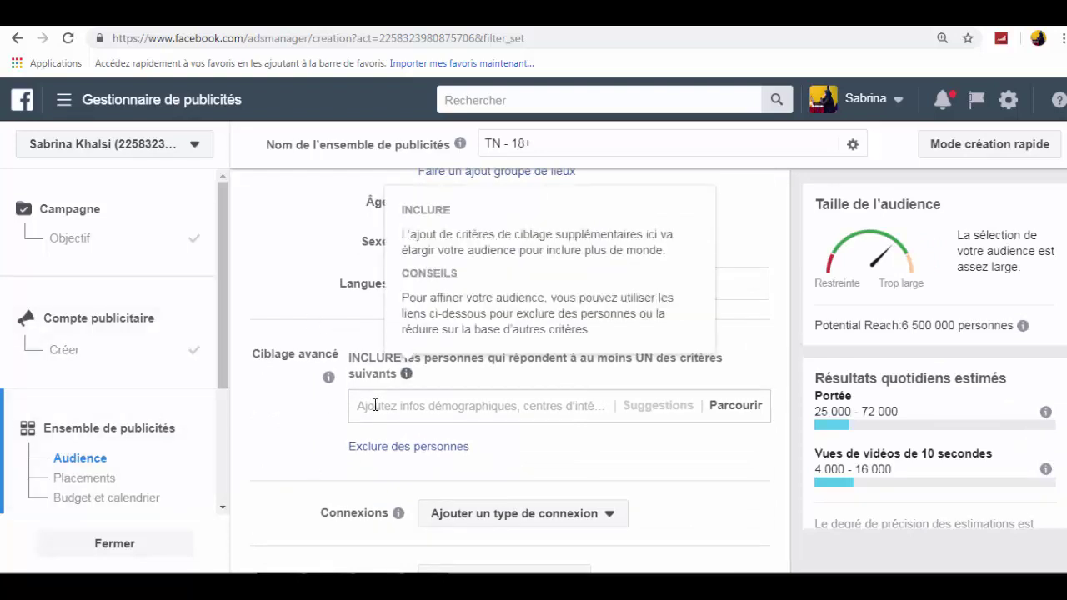
{"action": "left_click", "coordinate": [375, 404]}
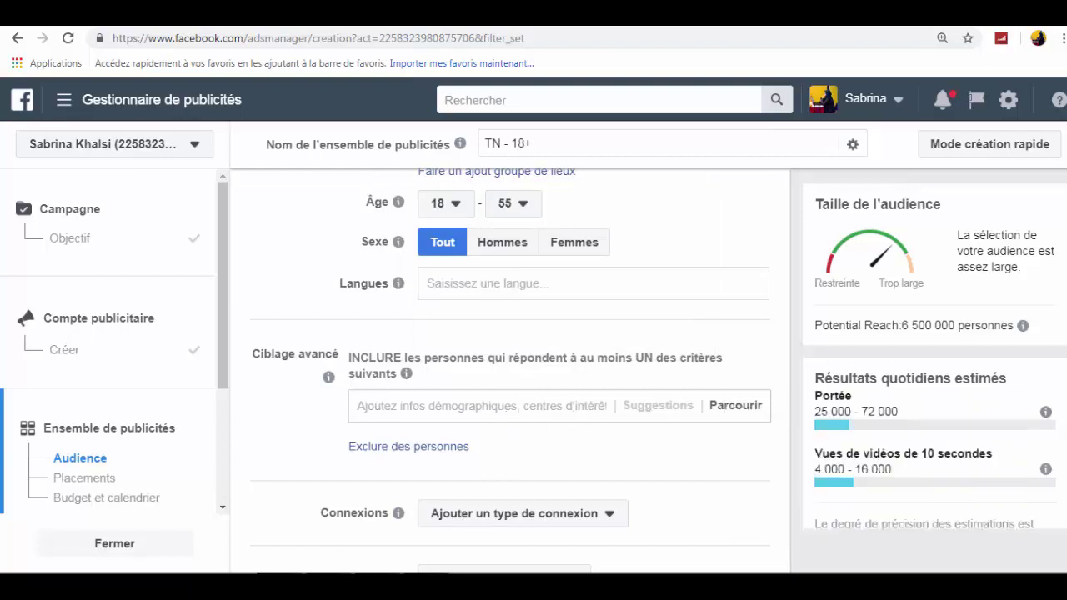
{"action": "scroll", "coordinate": [396, 353], "scroll_direction": "down", "scroll_amount": 3}
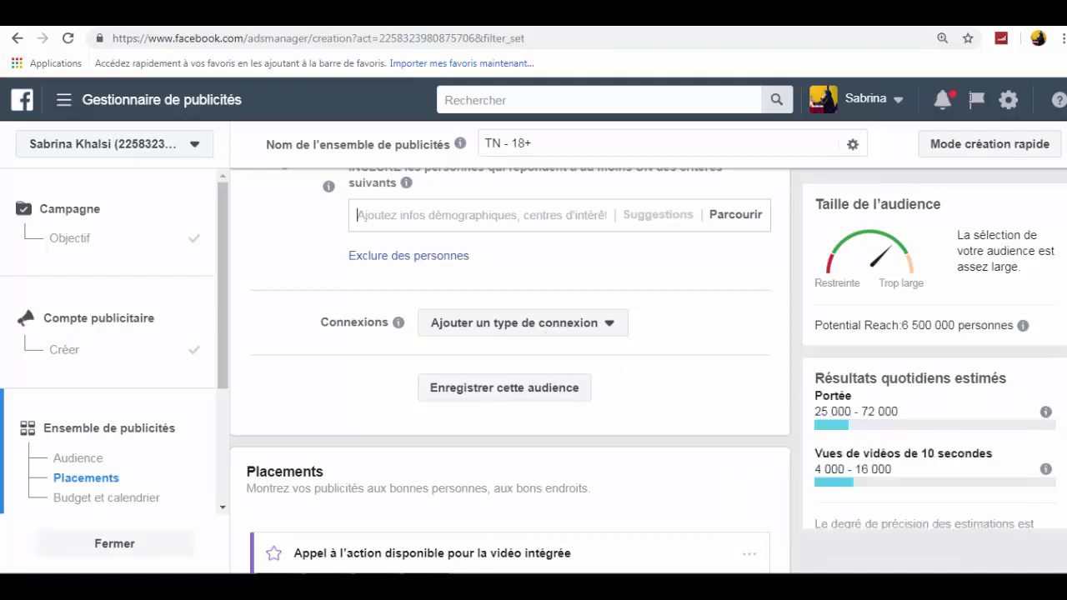
{"action": "scroll", "coordinate": [511, 370], "scroll_direction": "down", "scroll_amount": 1}
{"action": "scroll", "coordinate": [510, 370], "scroll_direction": "down", "scroll_amount": 3}
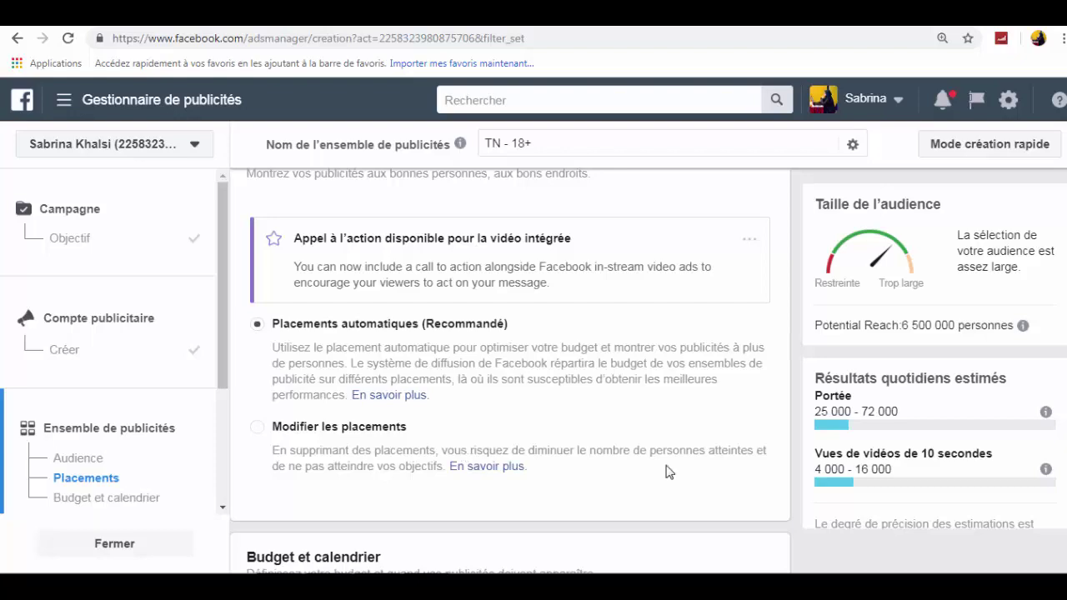
{"action": "scroll", "coordinate": [511, 375], "scroll_direction": "down", "scroll_amount": 5}
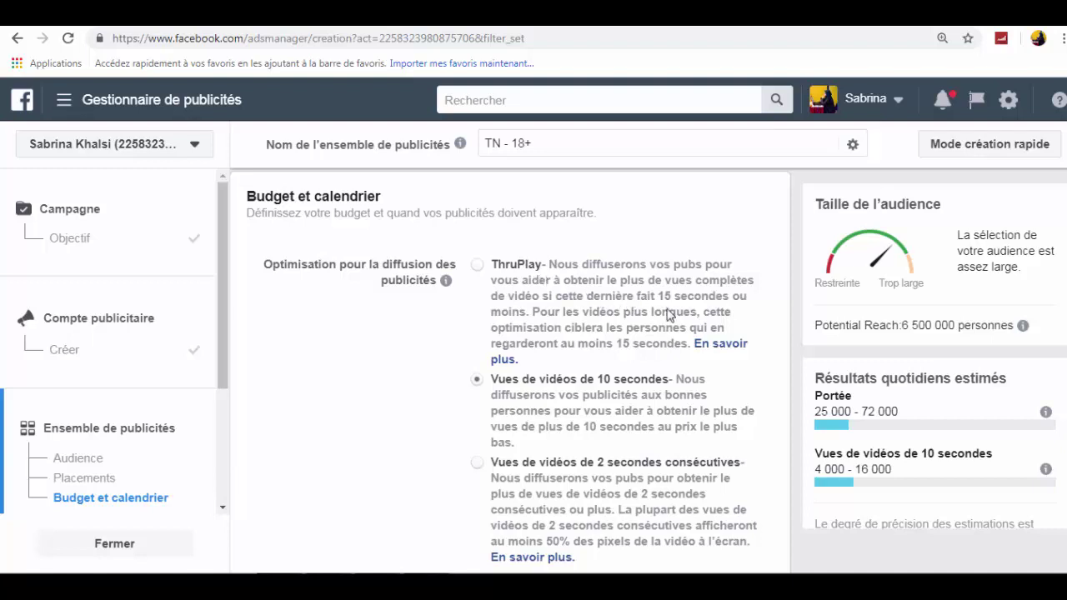
{"action": "left_click_drag", "start_coordinate": [658, 295], "coordinate": [777, 309]}
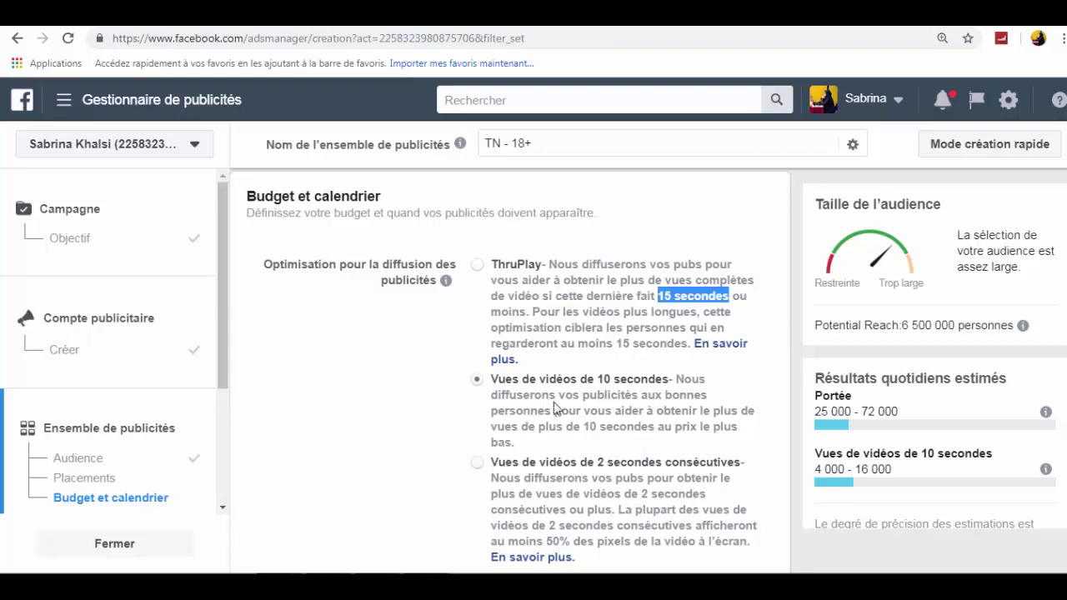
{"action": "scroll", "coordinate": [613, 461], "scroll_direction": "down", "scroll_amount": 3}
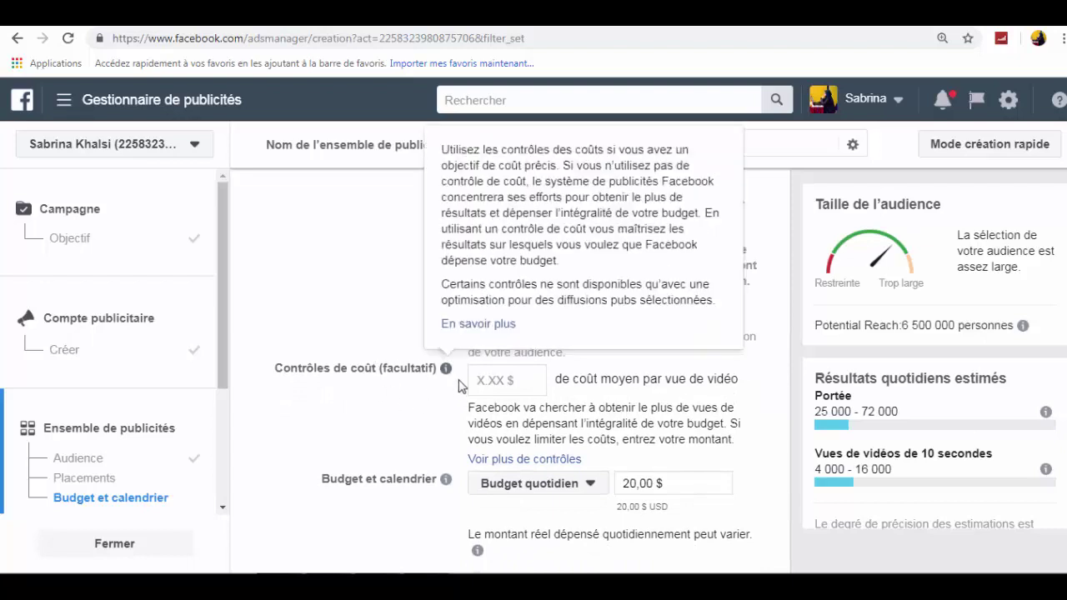
{"action": "left_click", "coordinate": [498, 380]}
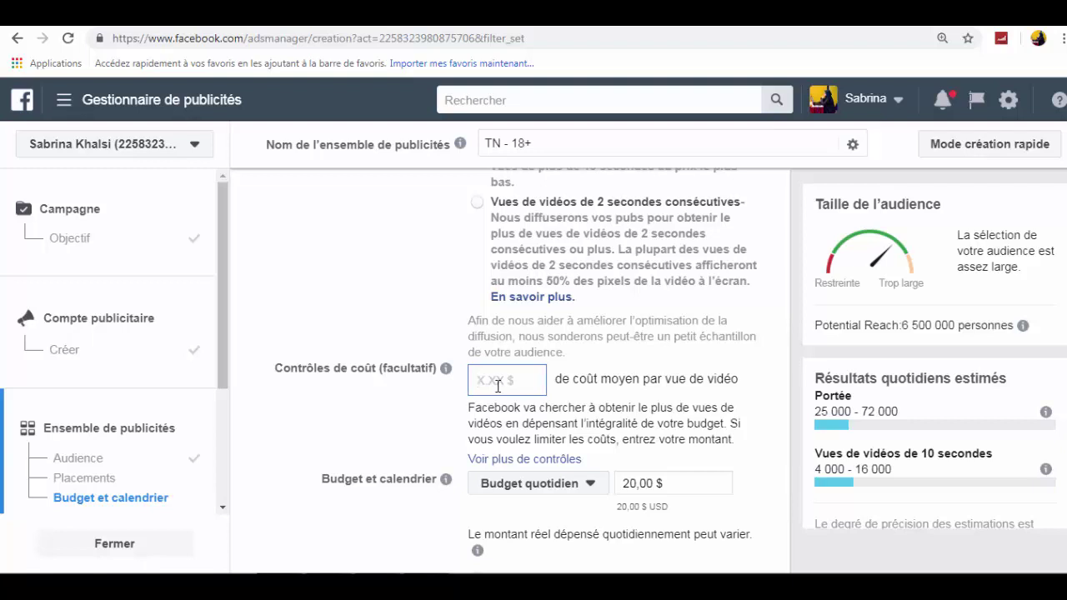
{"action": "mouse_move", "coordinate": [444, 479]}
{"action": "scroll", "coordinate": [517, 367], "scroll_direction": "down", "scroll_amount": 3}
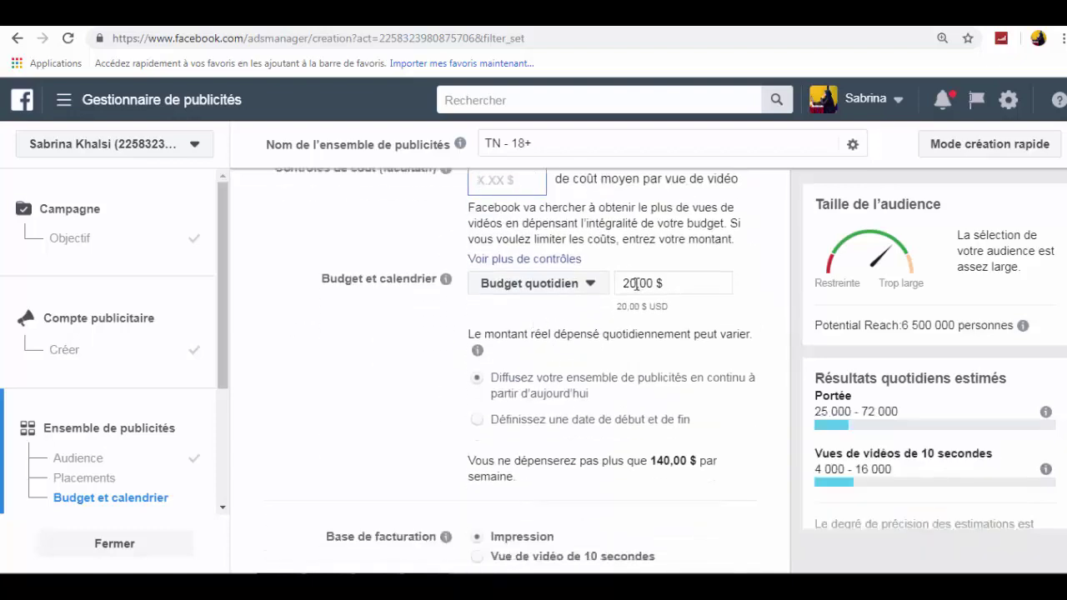
{"action": "double_click", "coordinate": [636, 284]}
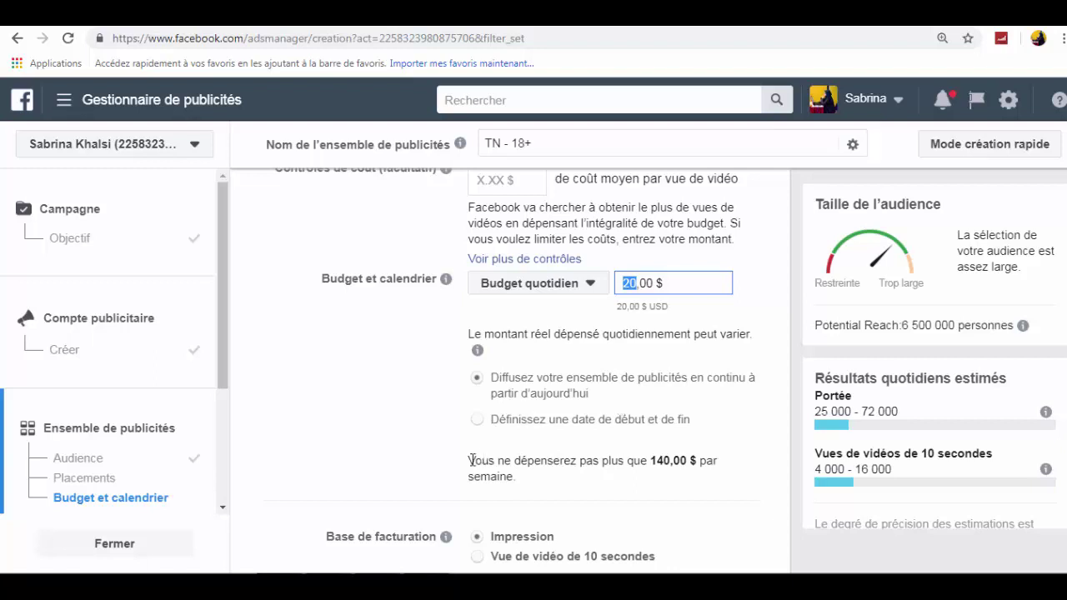
{"action": "left_click_drag", "start_coordinate": [469, 460], "coordinate": [644, 464]}
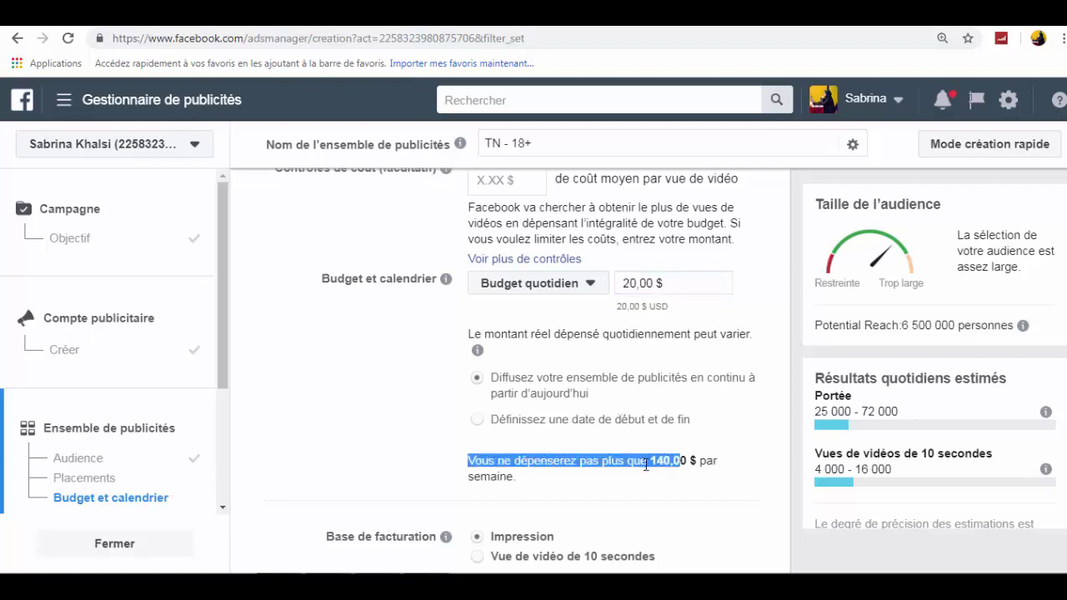
{"action": "left_click", "coordinate": [647, 464]}
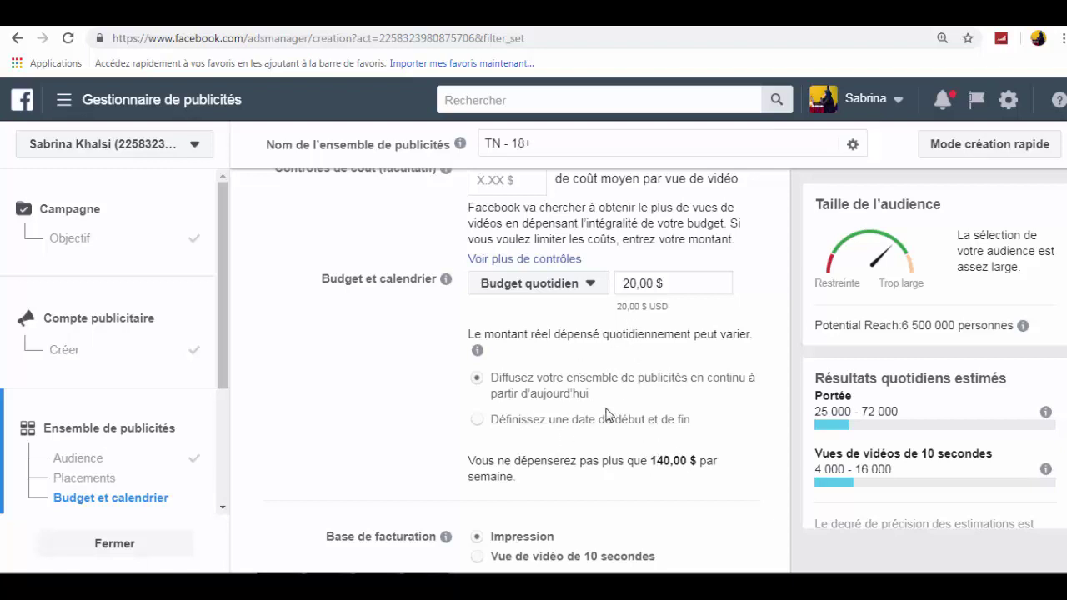
{"action": "scroll", "coordinate": [959, 459], "scroll_direction": "down", "scroll_amount": 2}
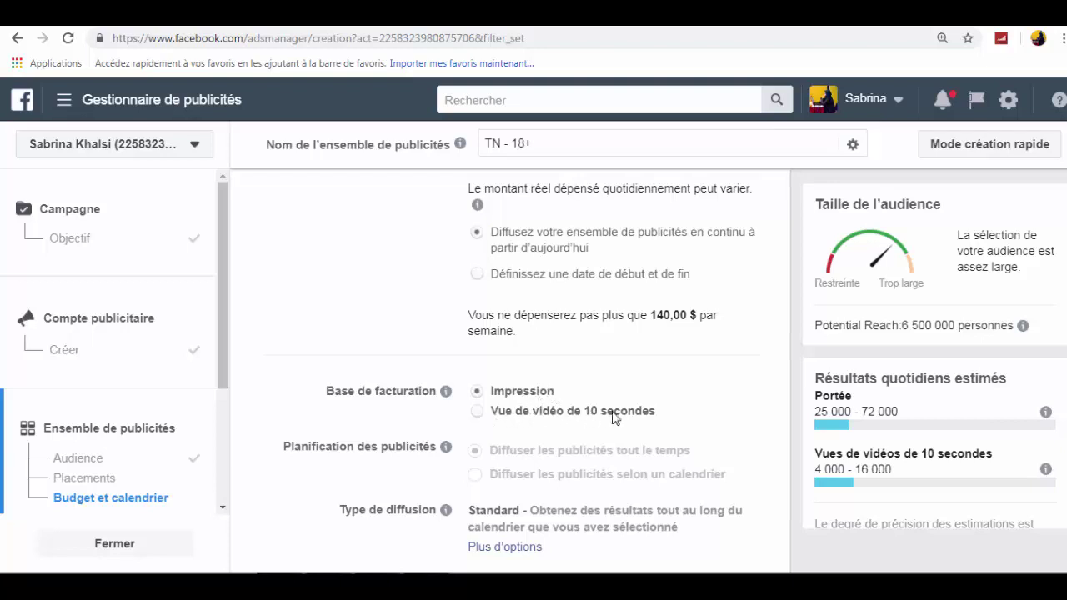
- Set billing to 'Vue de vidéo de 10 secondes', expand delivery options, and continue
{"action": "left_click", "coordinate": [479, 413]}
{"action": "scroll", "coordinate": [717, 435], "scroll_direction": "up", "scroll_amount": 3}
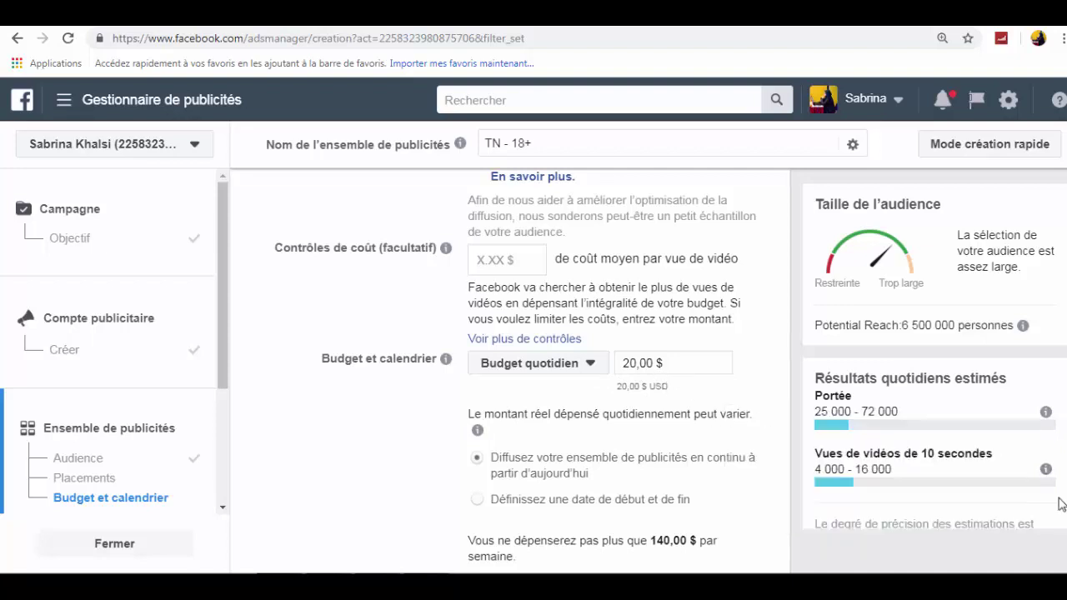
{"action": "scroll", "coordinate": [1057, 513], "scroll_direction": "down", "scroll_amount": 4}
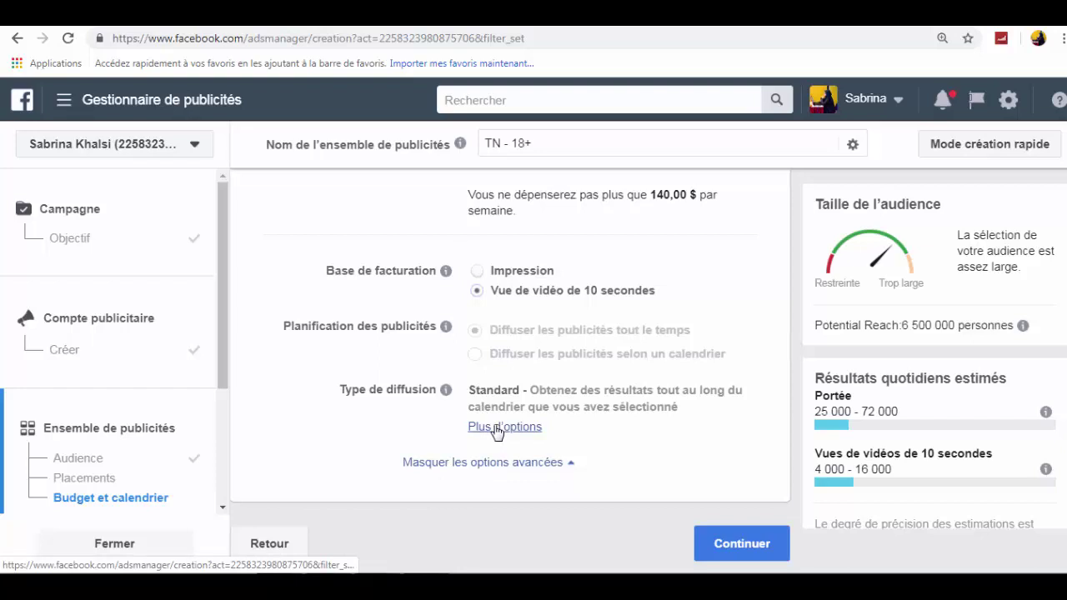
{"action": "left_click", "coordinate": [500, 427]}
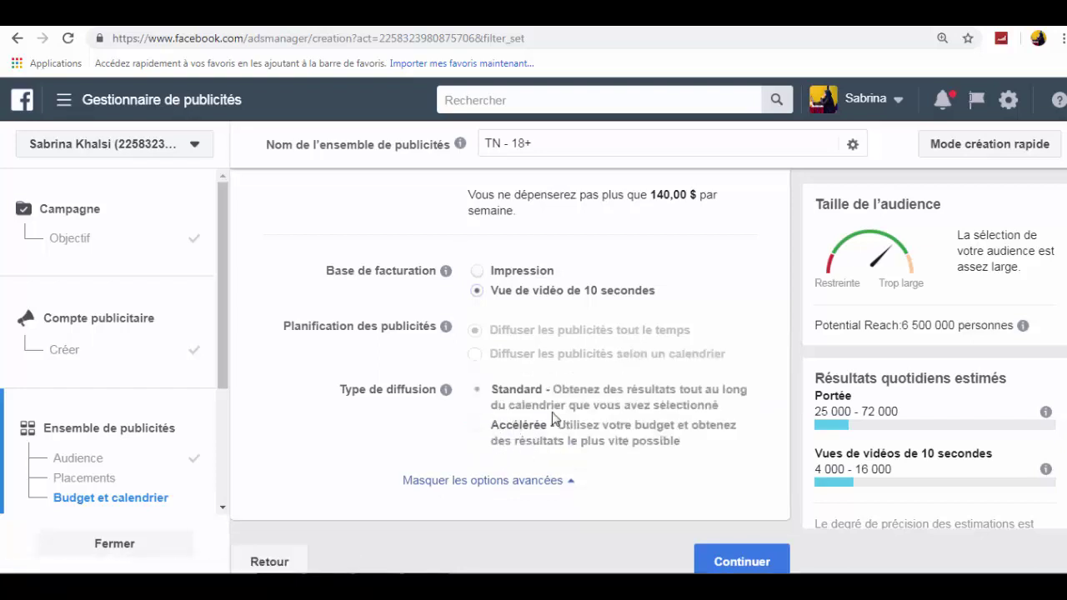
{"action": "left_click", "coordinate": [740, 559]}
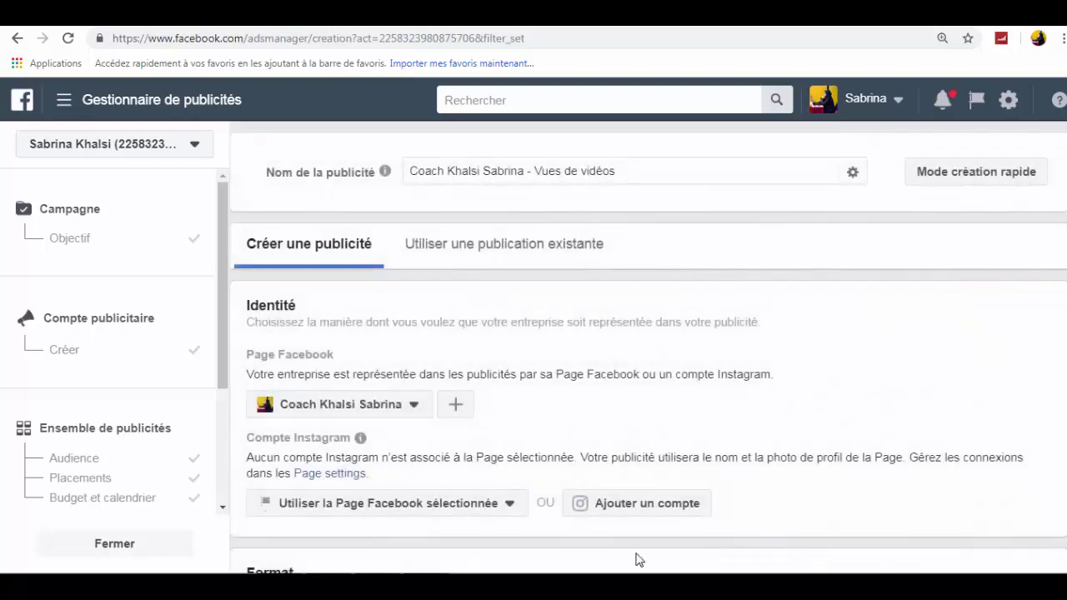
- Switch the ad setup to 'Utiliser une publication existante'
{"action": "left_click_drag", "start_coordinate": [223, 345], "coordinate": [208, 471]}
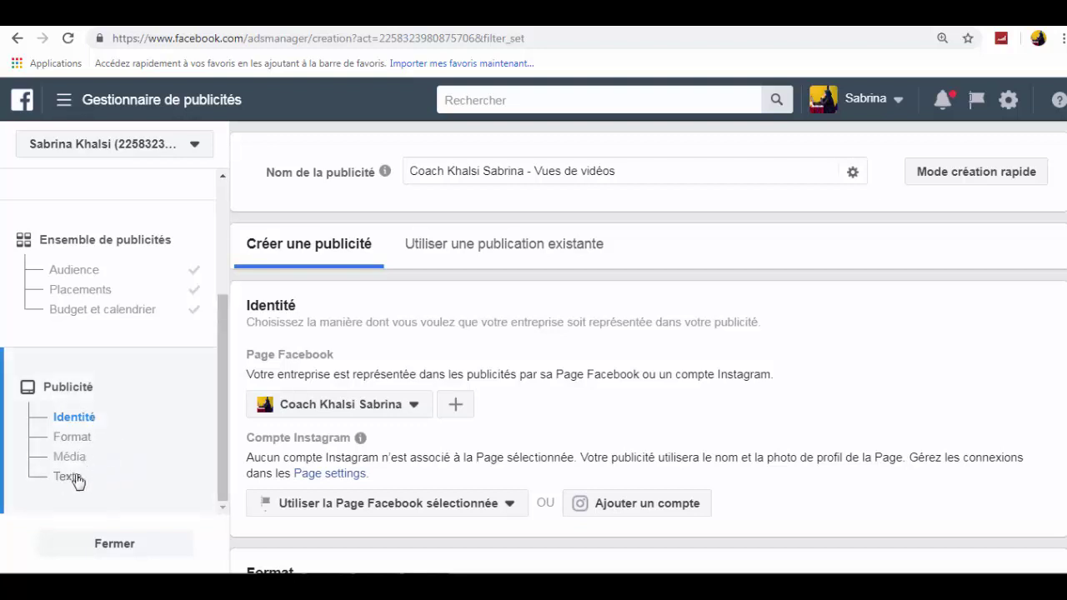
{"action": "mouse_move", "coordinate": [329, 432]}
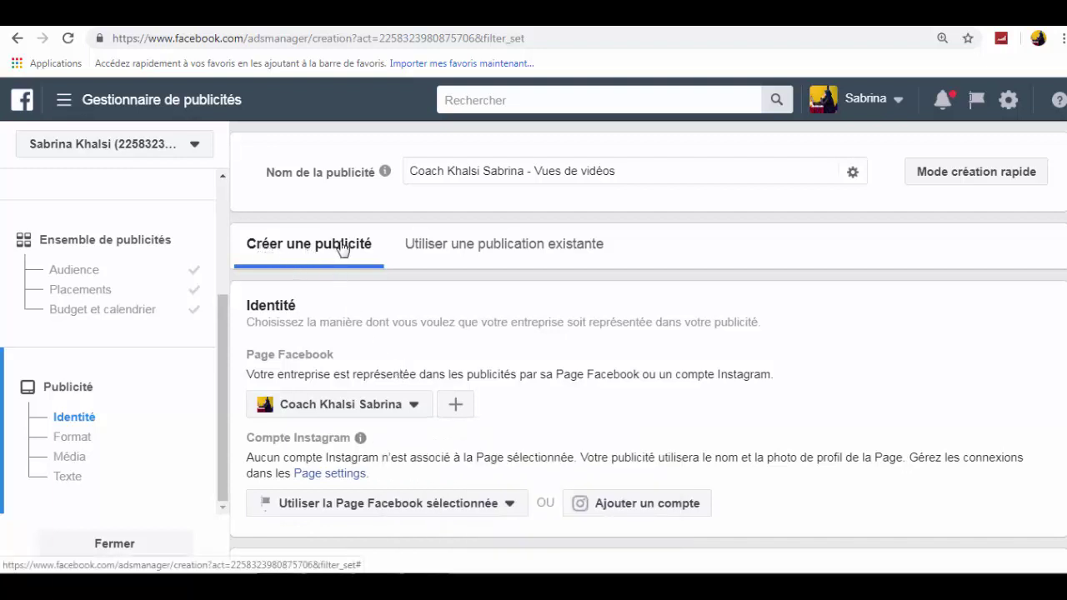
{"action": "left_click", "coordinate": [489, 250]}
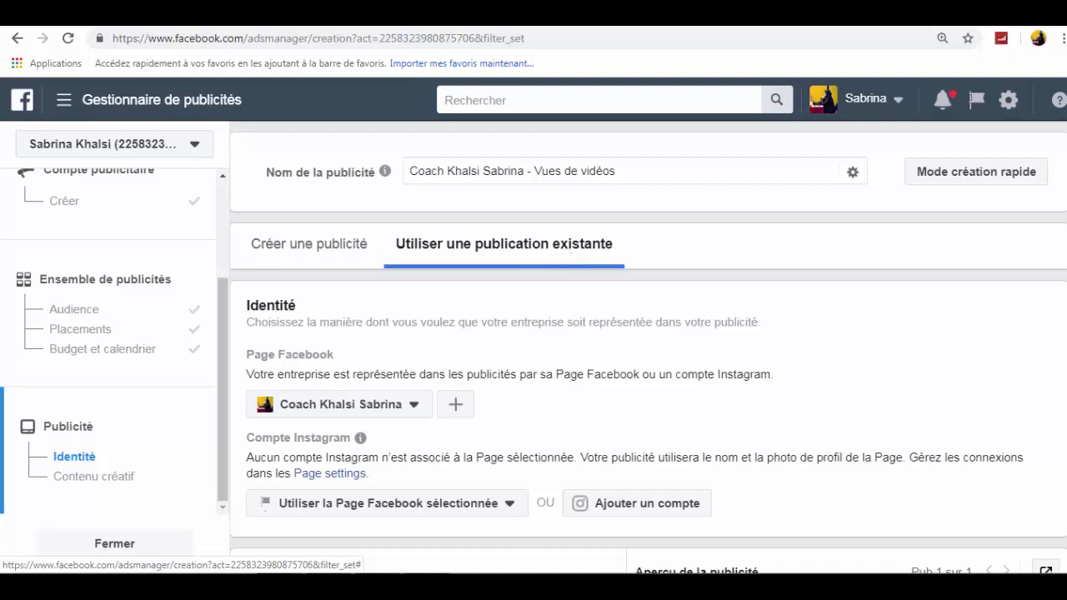
- Browse the post picker's Page, Instagram and branded content tabs, then cancel without choosing
{"action": "scroll", "coordinate": [647, 348], "scroll_direction": "down", "scroll_amount": 3}
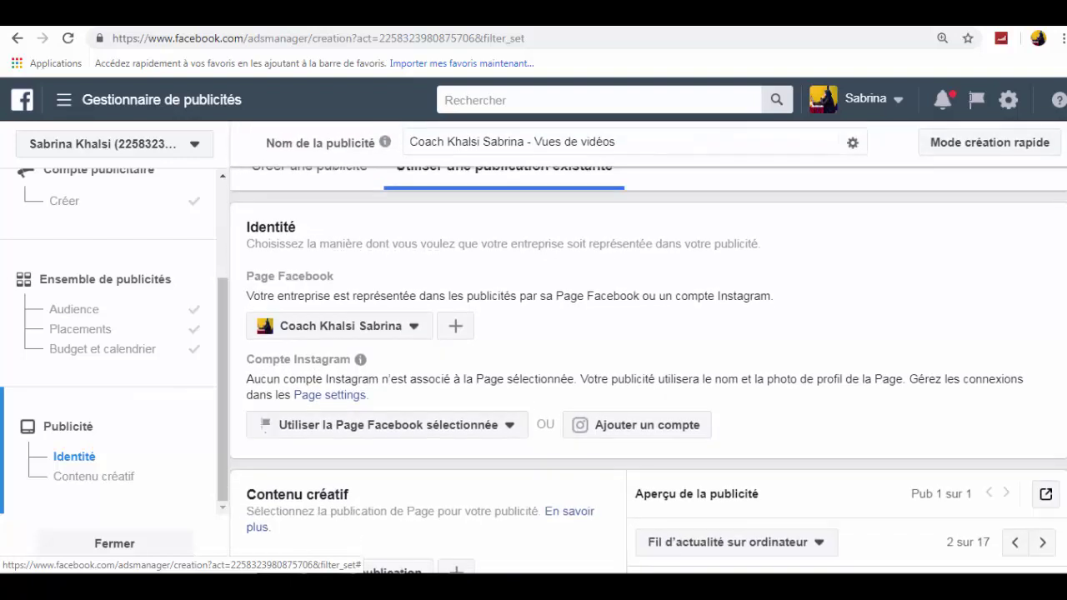
{"action": "scroll", "coordinate": [377, 488], "scroll_direction": "down", "scroll_amount": 2}
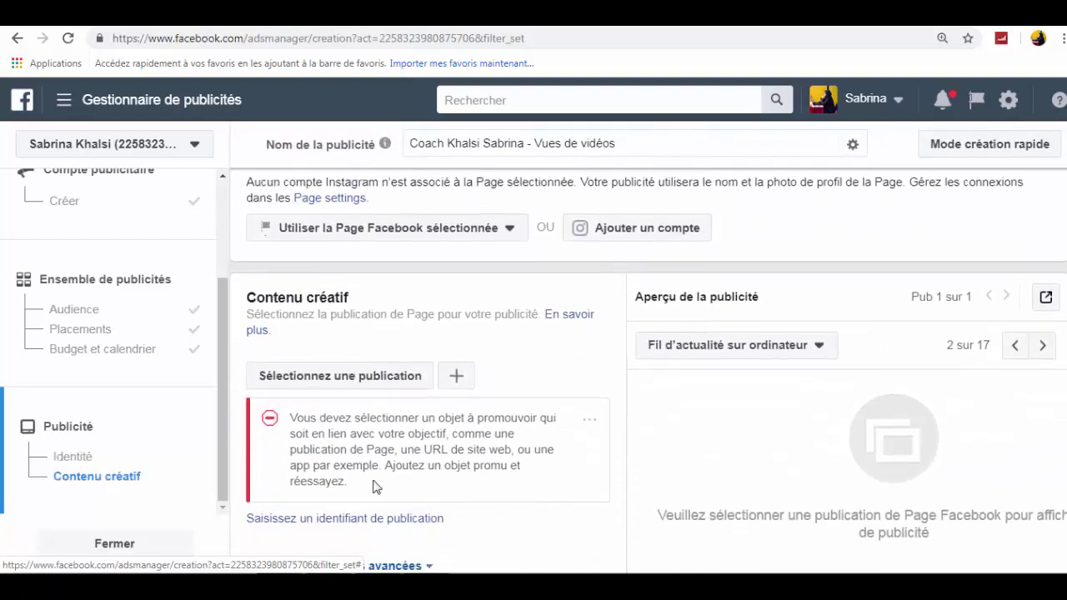
{"action": "left_click", "coordinate": [367, 386]}
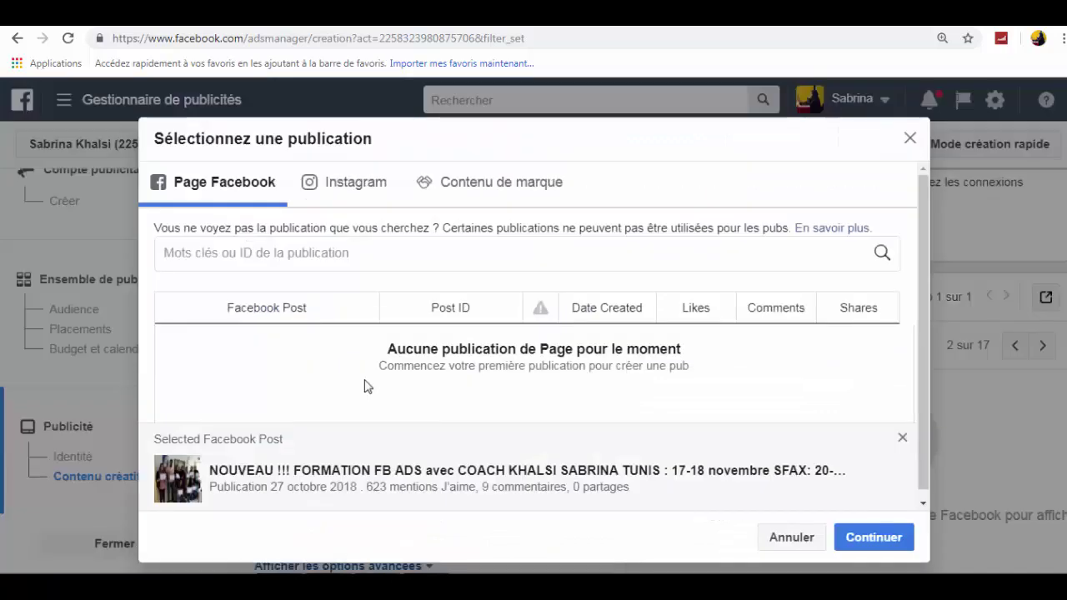
{"action": "left_click", "coordinate": [353, 196]}
{"action": "left_click", "coordinate": [467, 185]}
{"action": "left_click", "coordinate": [255, 194]}
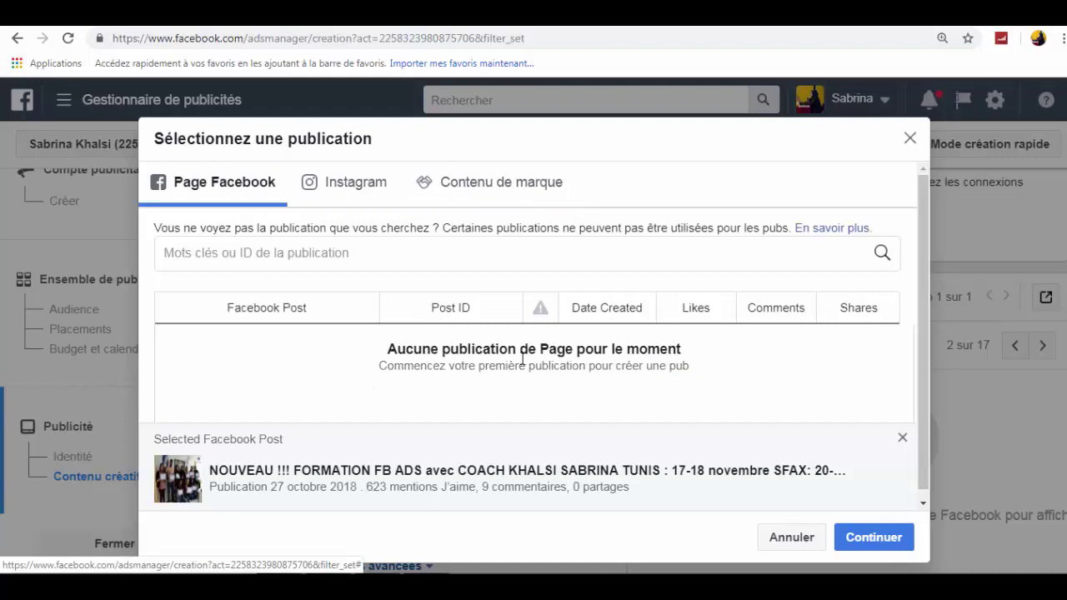
{"action": "left_click", "coordinate": [778, 540]}
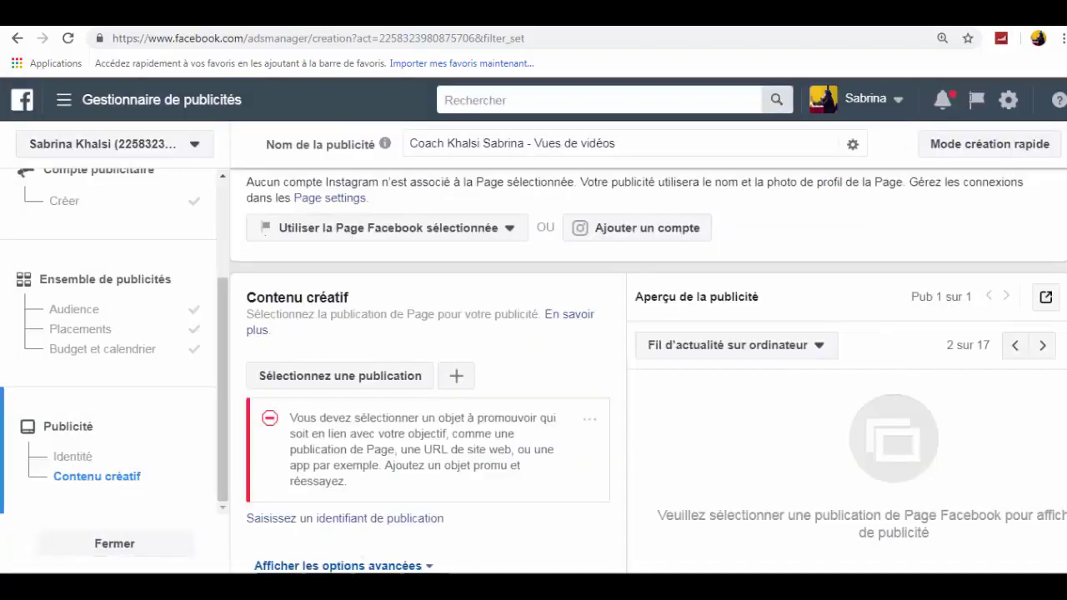
- Return to 'Créer une publicité' and bring the Format options into view
{"action": "scroll", "coordinate": [900, 204], "scroll_direction": "up", "scroll_amount": 2}
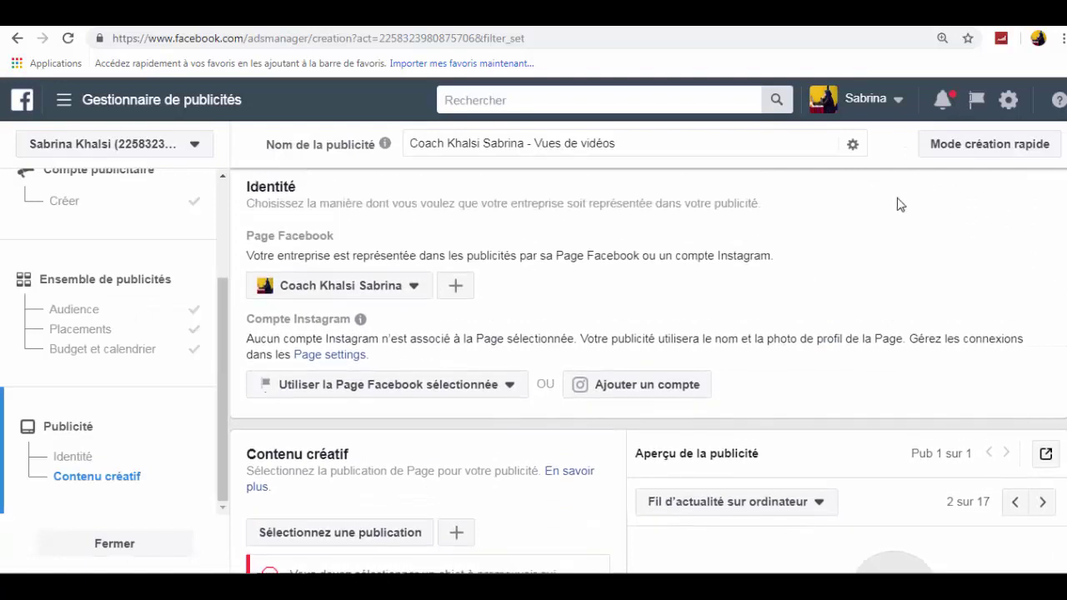
{"action": "scroll", "coordinate": [538, 209], "scroll_direction": "up", "scroll_amount": 2}
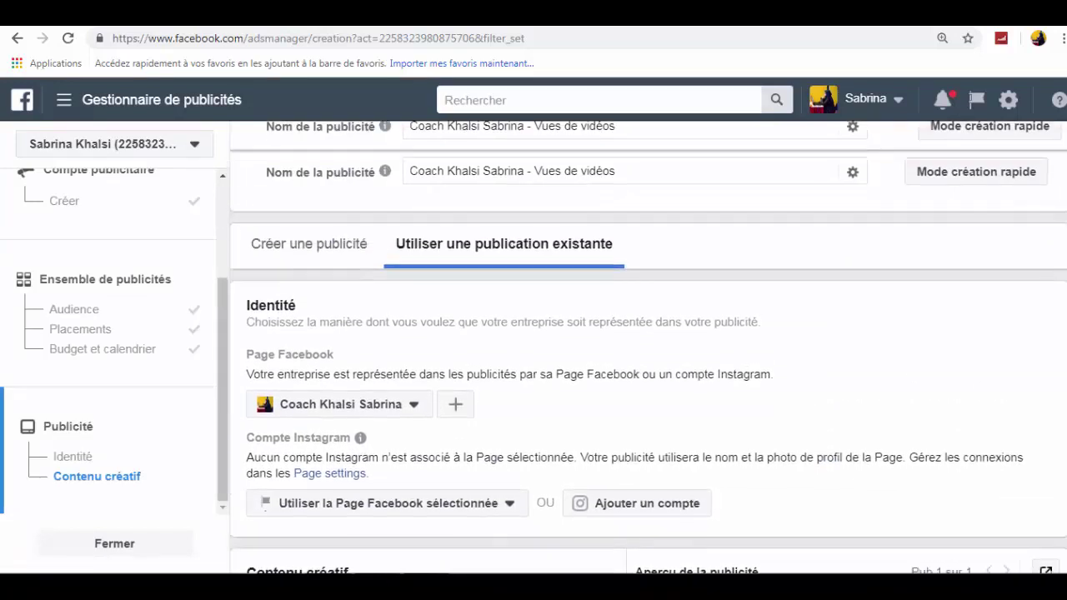
{"action": "left_click", "coordinate": [311, 258]}
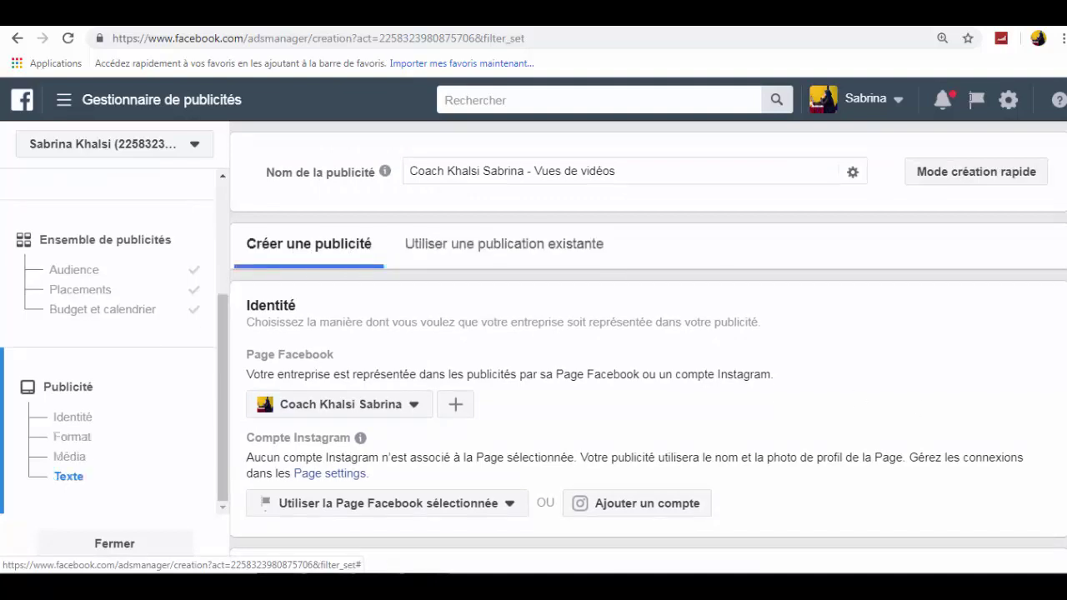
{"action": "scroll", "coordinate": [854, 253], "scroll_direction": "down", "scroll_amount": 5}
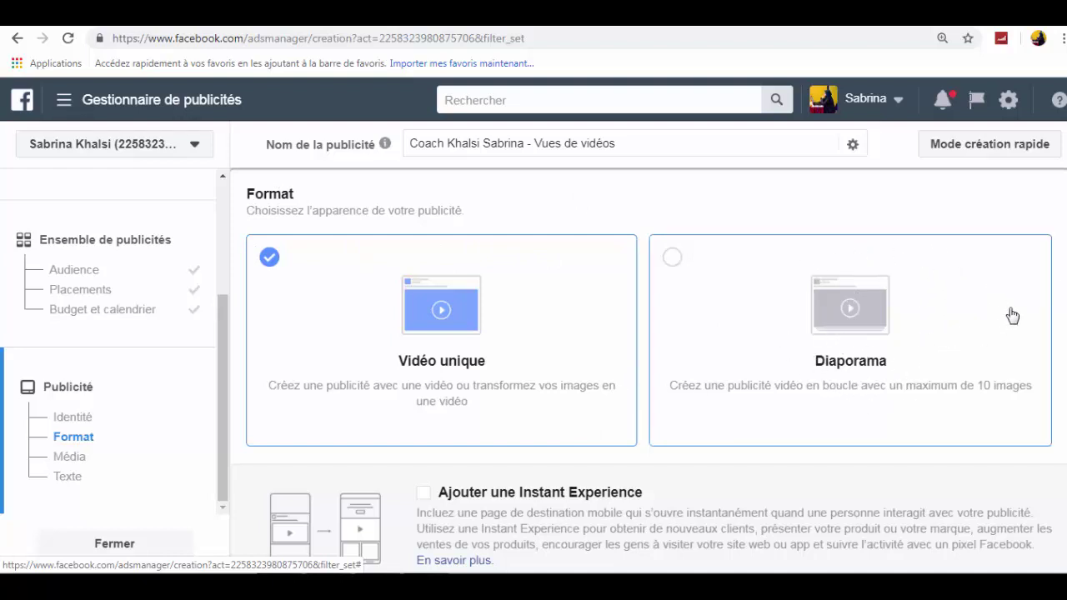
- Scroll past the Format cards down to the video Média section
{"action": "scroll", "coordinate": [648, 367], "scroll_direction": "down", "scroll_amount": 2}
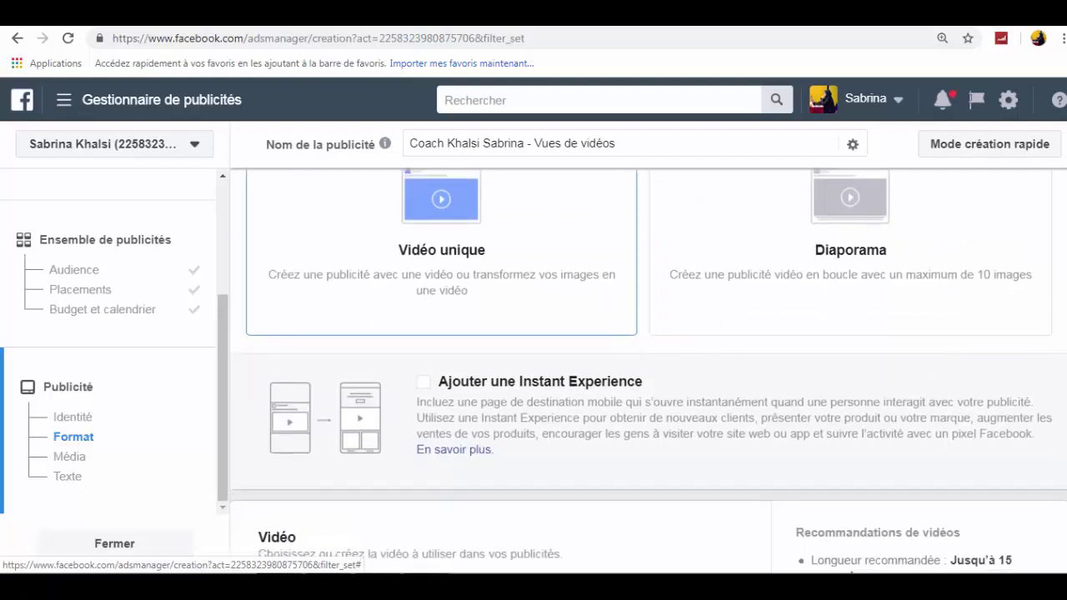
{"action": "scroll", "coordinate": [649, 371], "scroll_direction": "down", "scroll_amount": 4}
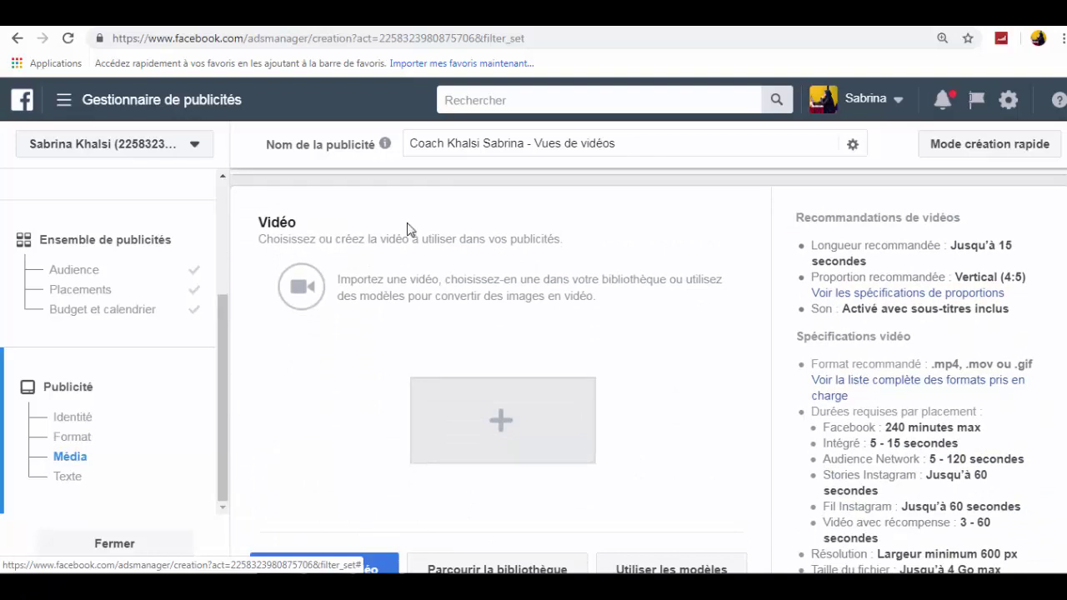
- Upload the 'marketing' MP4 from the Formation coach en digital marketing folder
{"action": "left_click", "coordinate": [462, 432]}
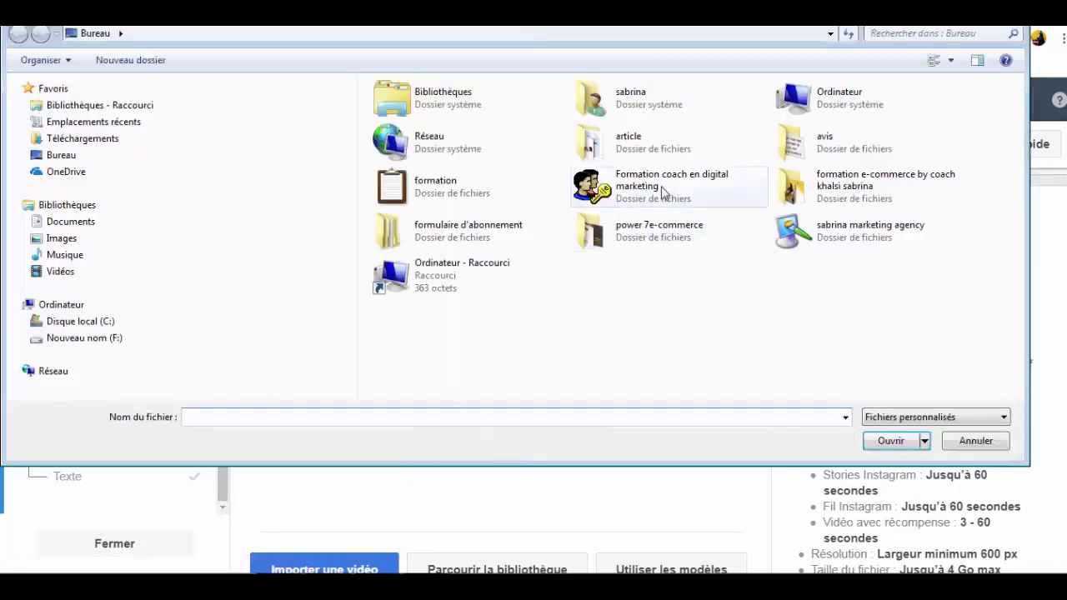
{"action": "double_click", "coordinate": [663, 190]}
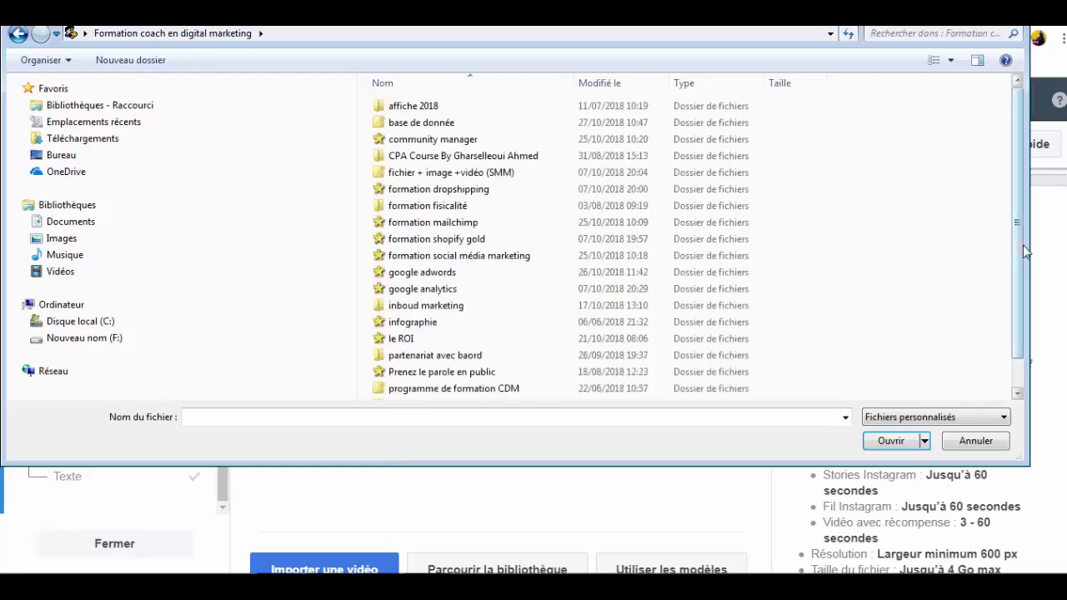
{"action": "scroll", "coordinate": [1022, 235], "scroll_direction": "down", "scroll_amount": 1}
{"action": "left_click", "coordinate": [555, 392]}
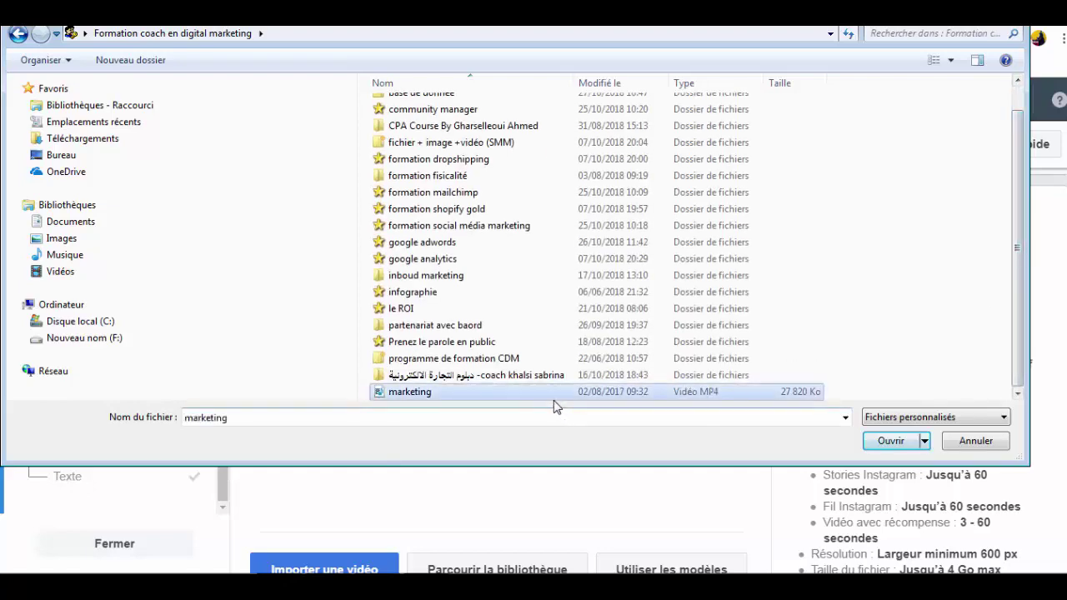
{"action": "left_click", "coordinate": [903, 444]}
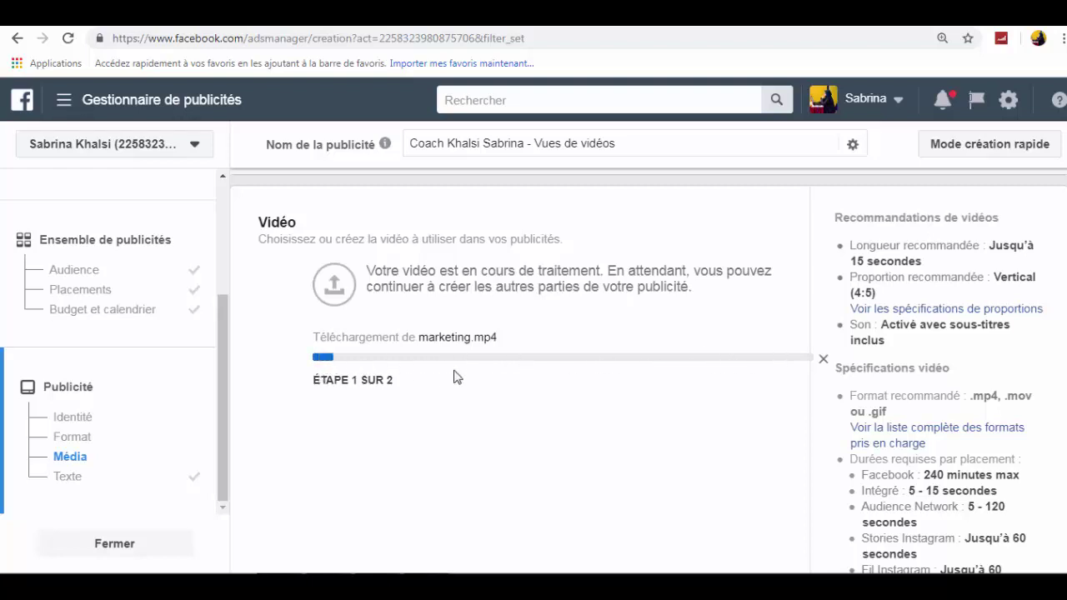
- Replace the ad text with 'NOUVEAU !!! formation social média marketing' and a contact phone number
{"action": "scroll", "coordinate": [533, 367], "scroll_direction": "down", "scroll_amount": 10}
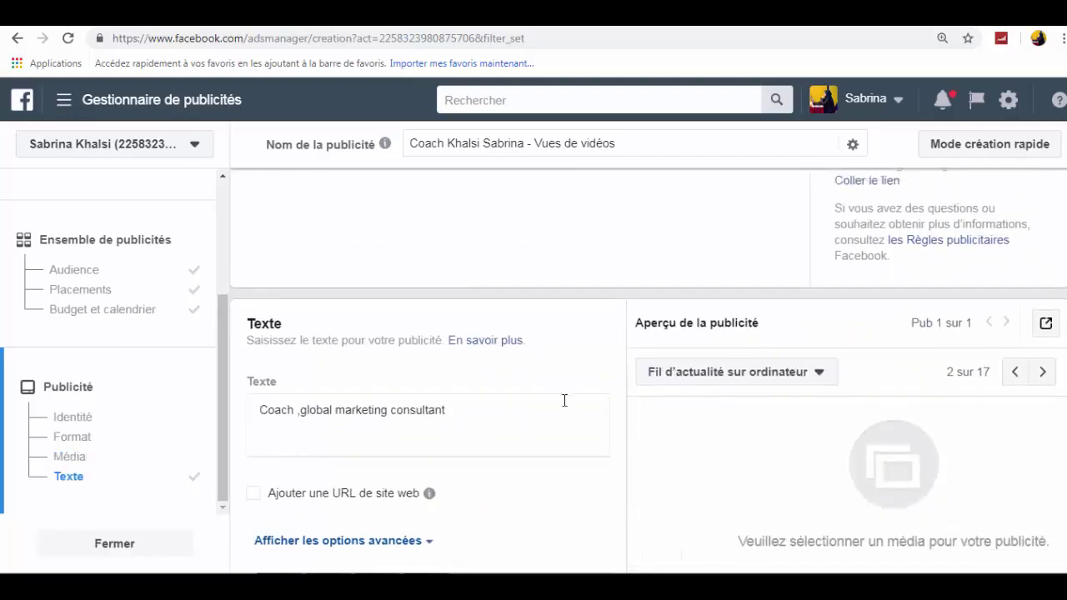
{"action": "left_click_drag", "start_coordinate": [461, 417], "coordinate": [248, 401]}
{"action": "triple_click", "coordinate": [258, 416]}
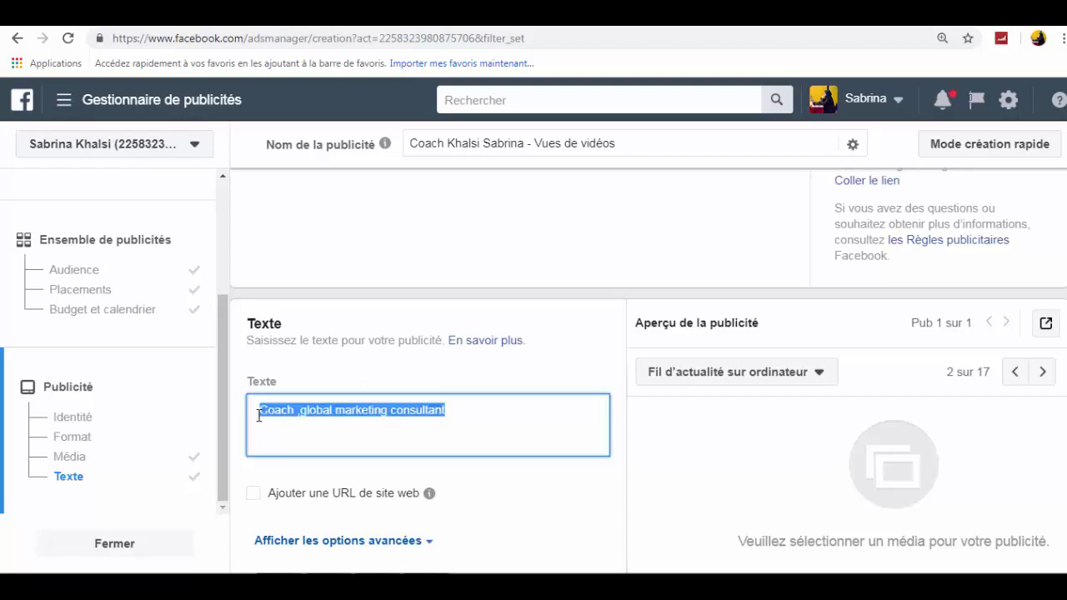
{"action": "type", "text": "NOUV"}
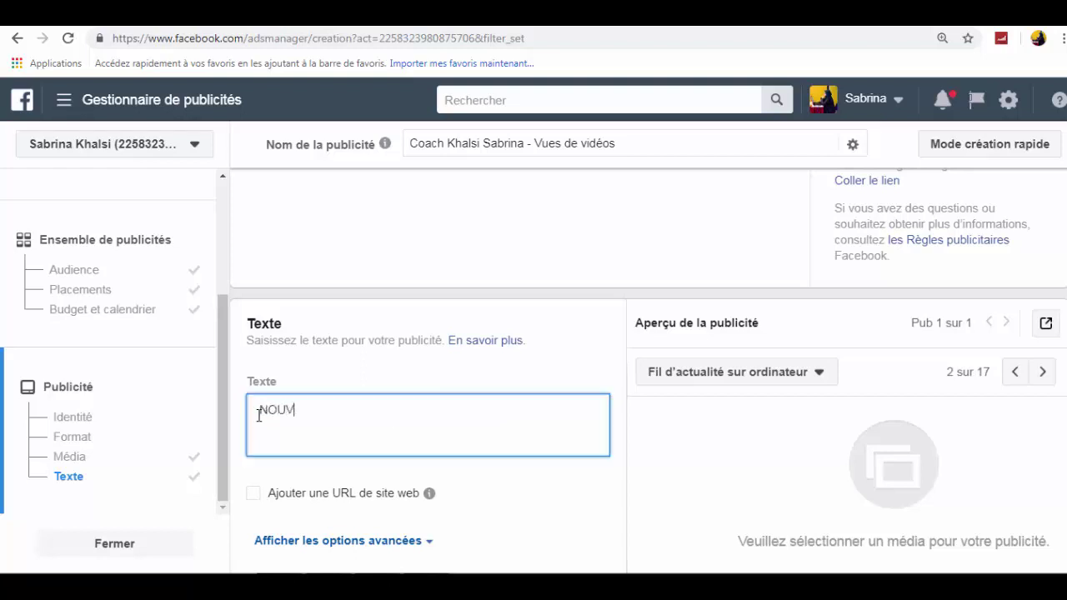
{"action": "type", "text": "EU"}
{"action": "key", "text": "BackSpace"}
{"action": "type", "text": "AU"}
{"action": "type", "text": " !!! for"}
{"action": "type", "text": "mation soc"}
{"action": "type", "text": "ial m"}
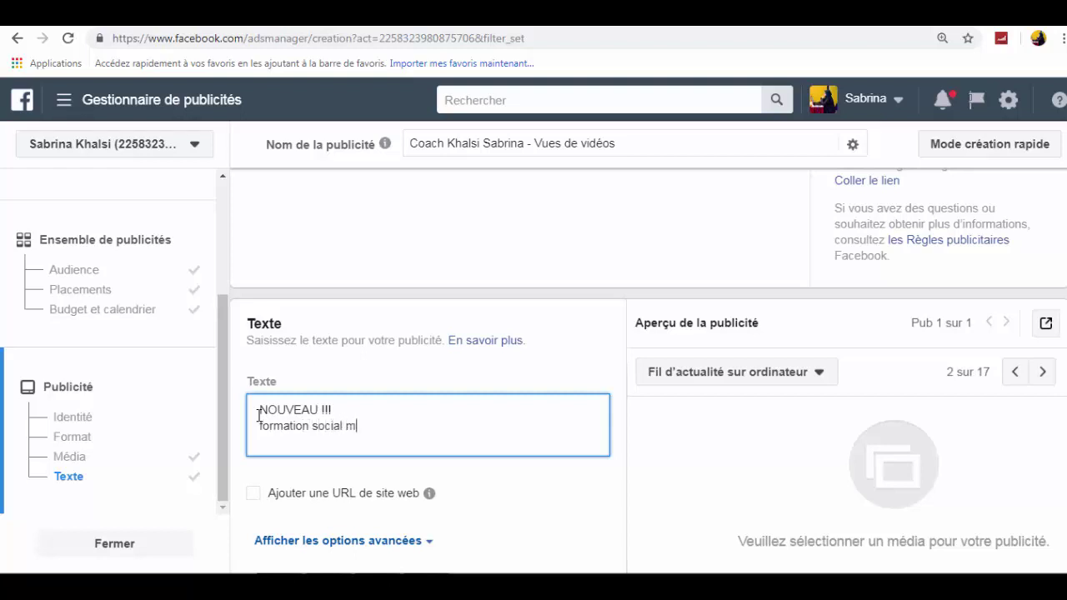
{"action": "type", "text": "édia marketing"}
{"action": "key", "text": "Return"}
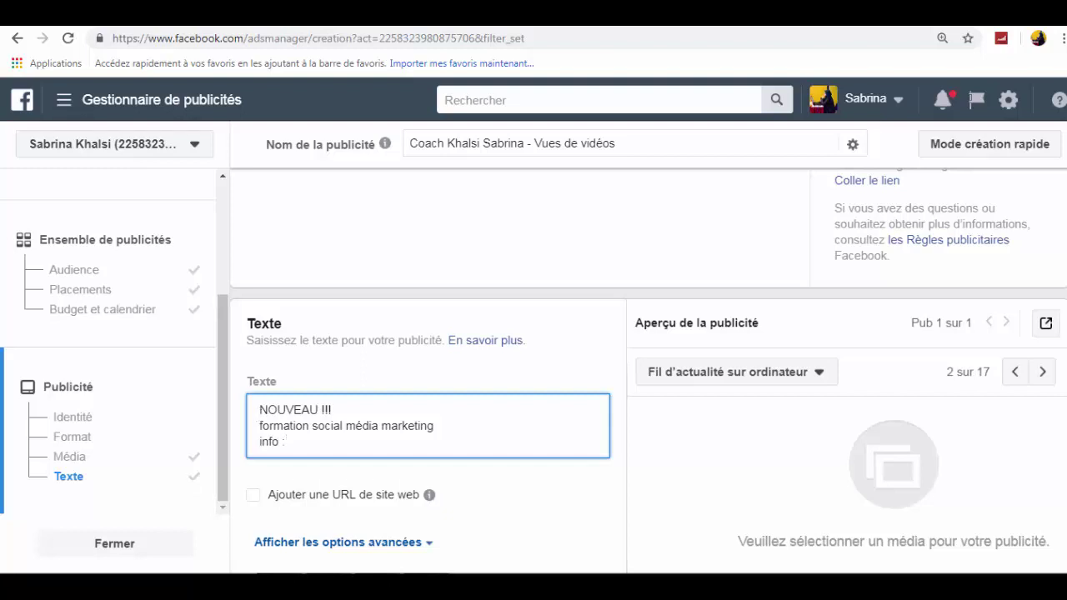
{"action": "type", "text": "886057"}
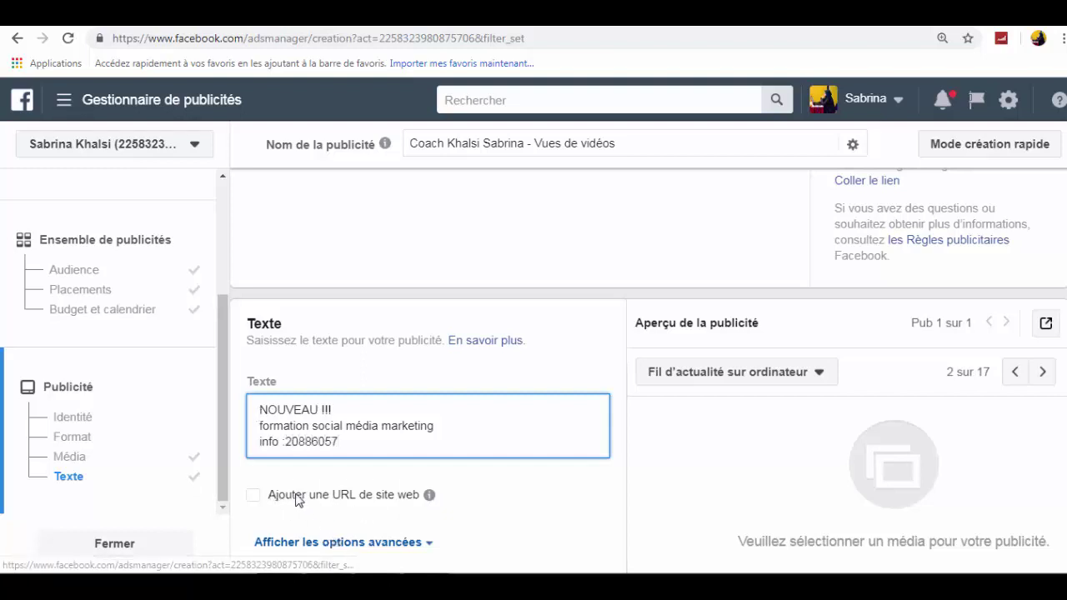
- Enable the website URL option and enter the training site's web address
{"action": "left_click", "coordinate": [387, 495]}
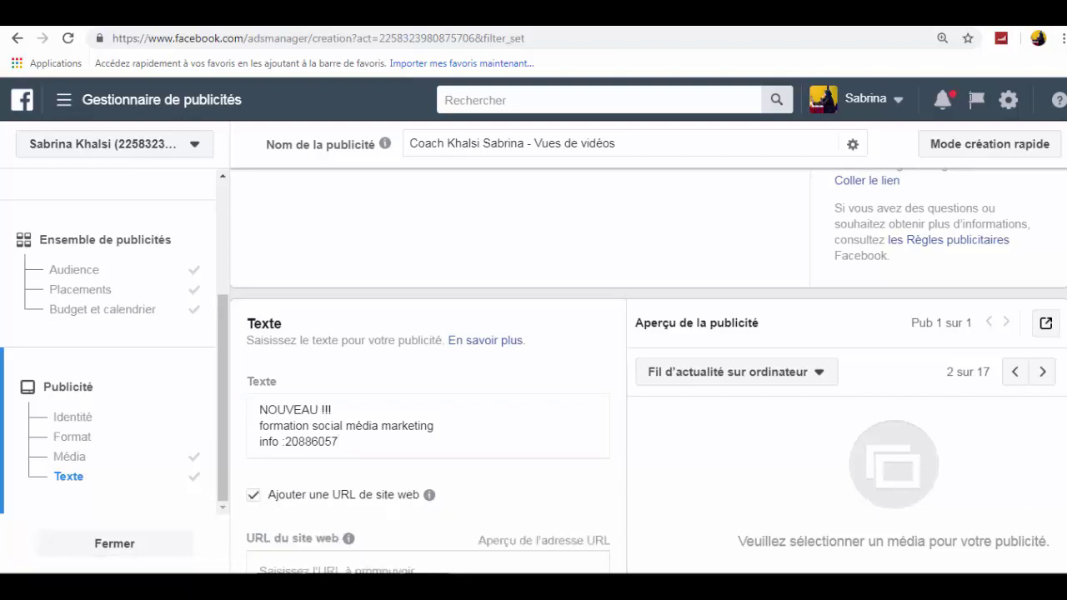
{"action": "scroll", "coordinate": [428, 417], "scroll_direction": "down", "scroll_amount": 1}
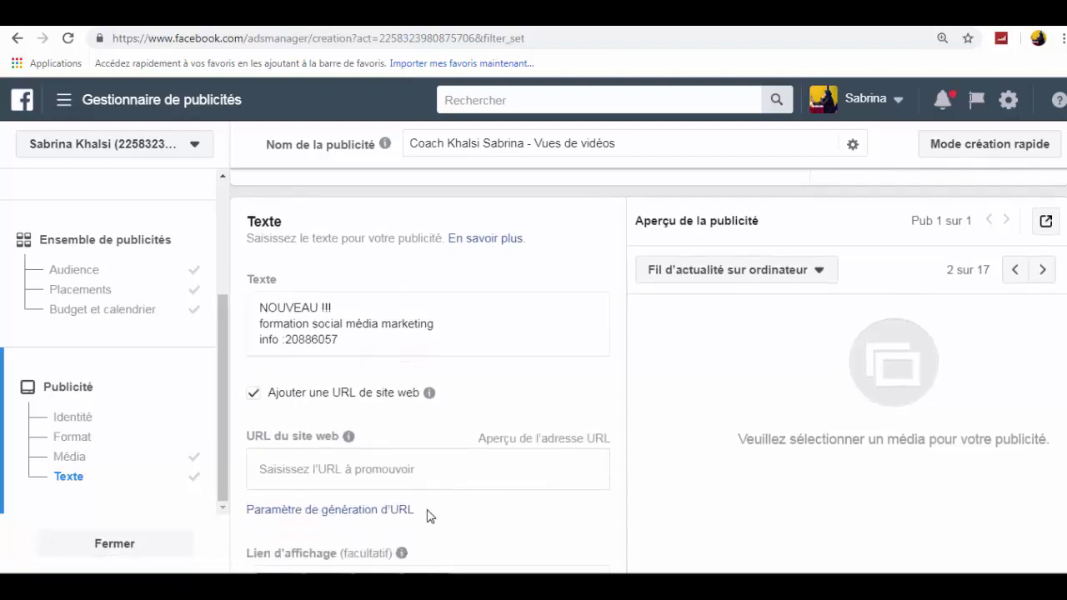
{"action": "left_click", "coordinate": [325, 469]}
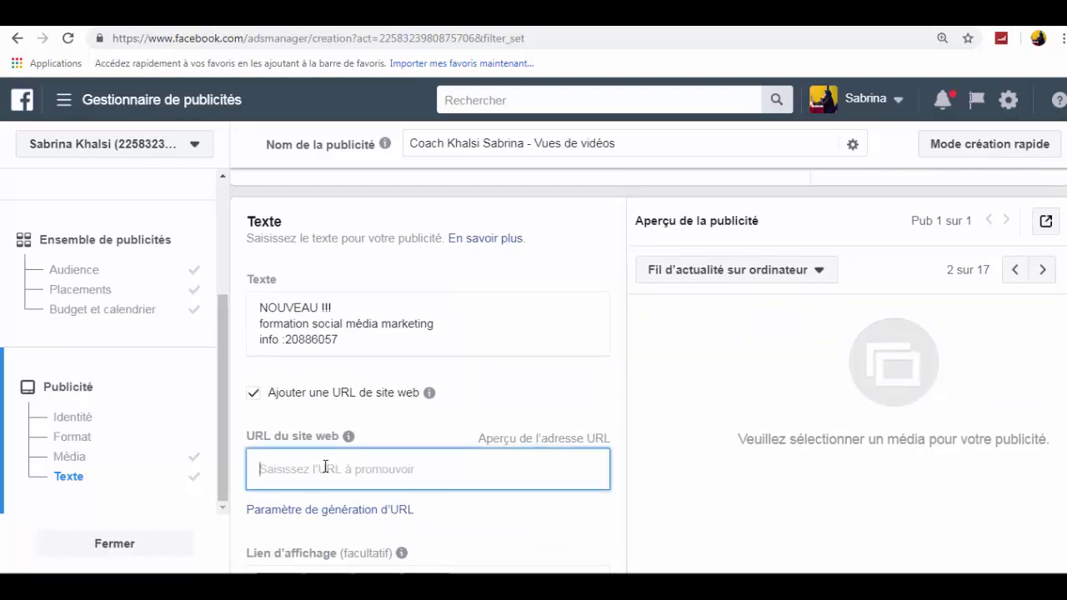
{"action": "type", "text": "www"}
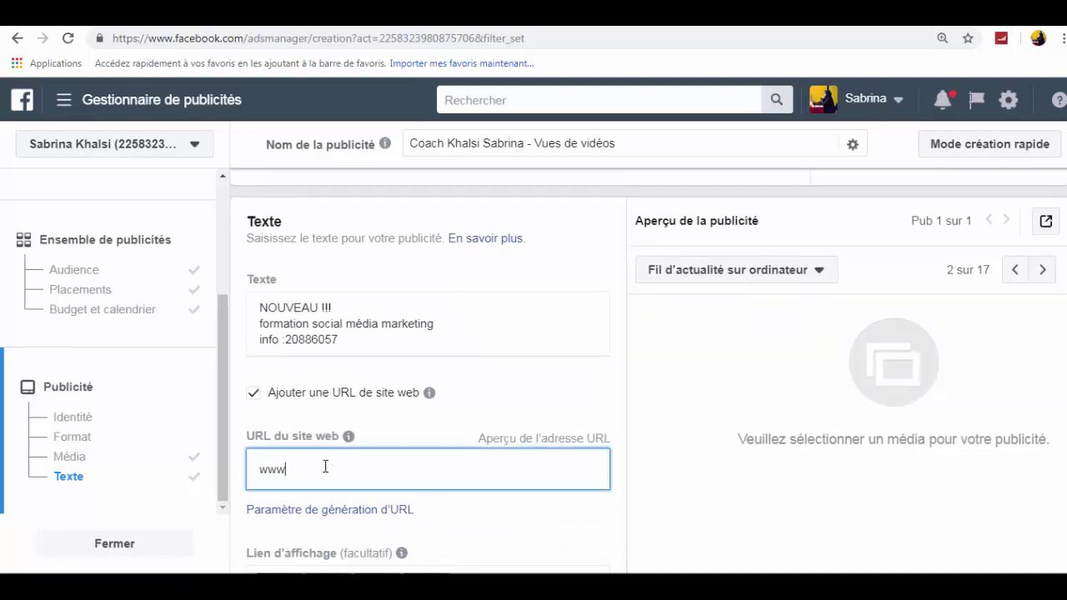
{"action": "type", "text": ".sabrina-webmarketing.c"}
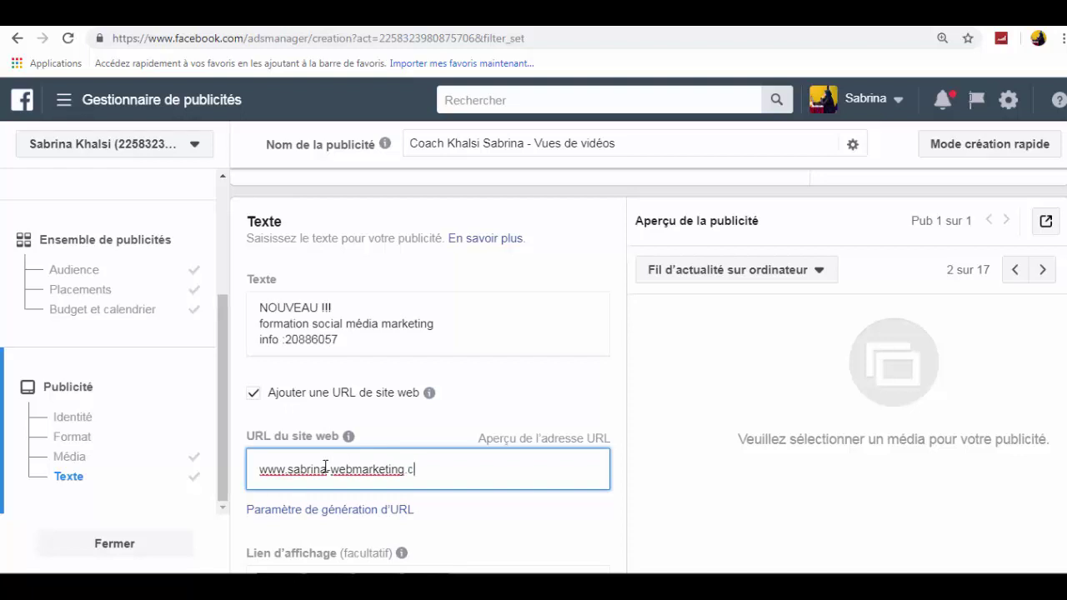
{"action": "type", "text": "om"}
- Set the title 'Formation social média marketing' and description 'formation 100% pratique'
{"action": "scroll", "coordinate": [1001, 393], "scroll_direction": "down", "scroll_amount": 2}
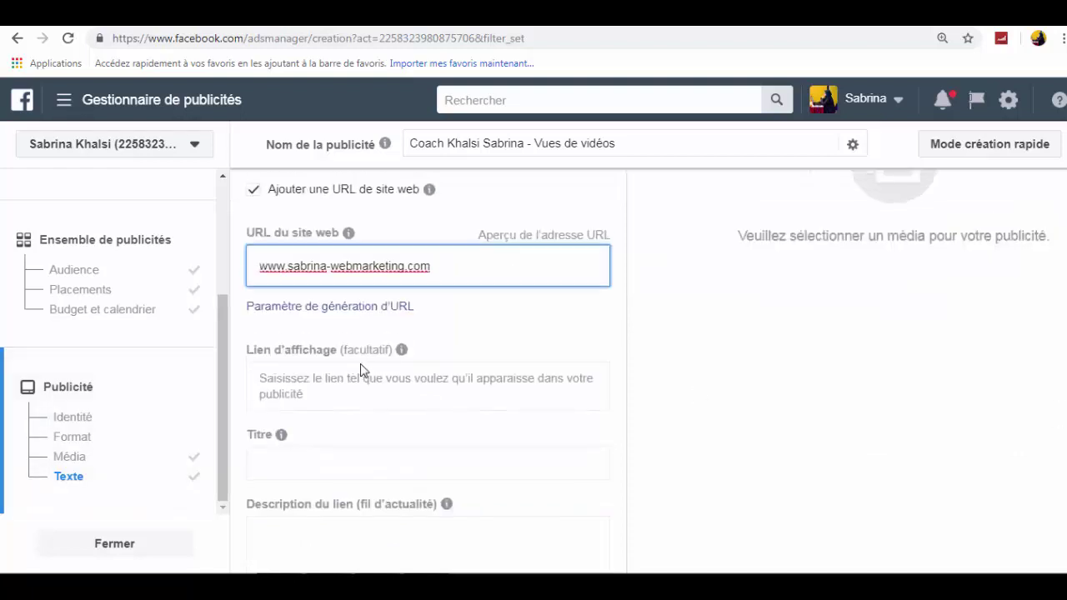
{"action": "left_click", "coordinate": [312, 470]}
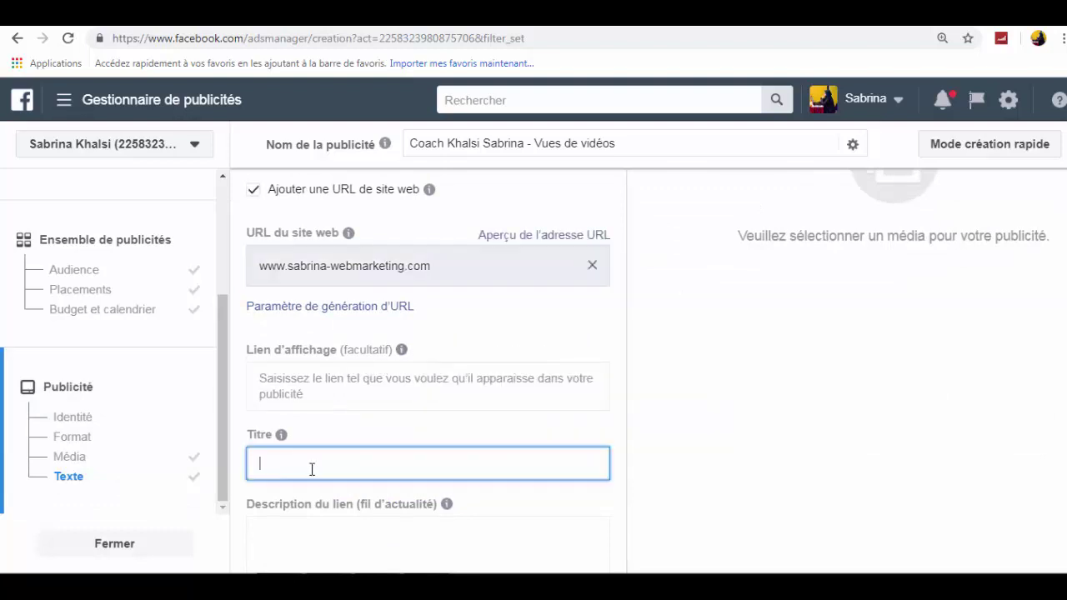
{"action": "type", "text": "Formation social média marketing"}
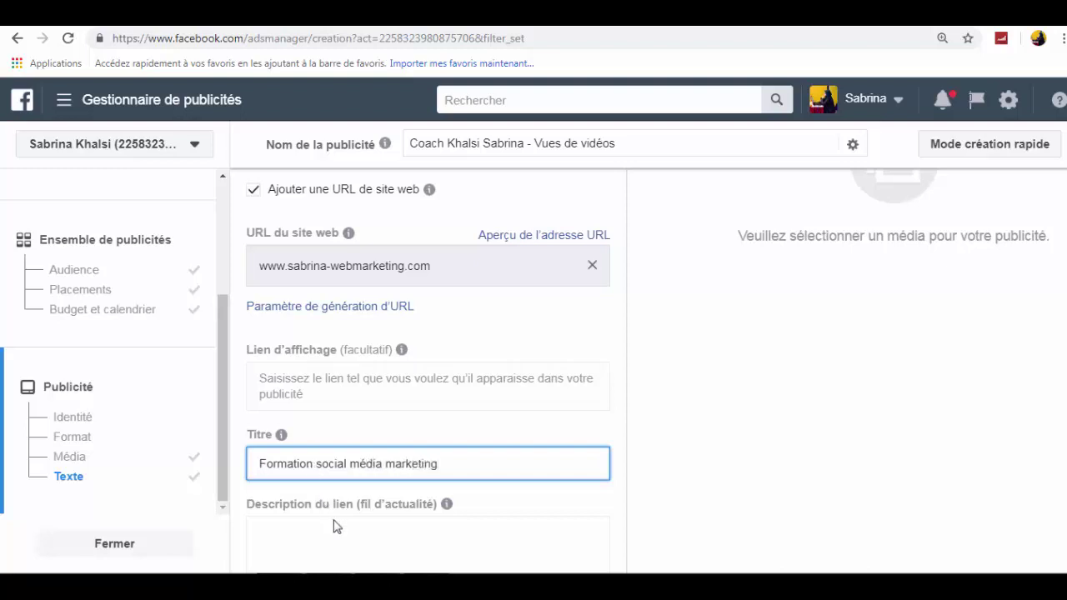
{"action": "left_click", "coordinate": [336, 526]}
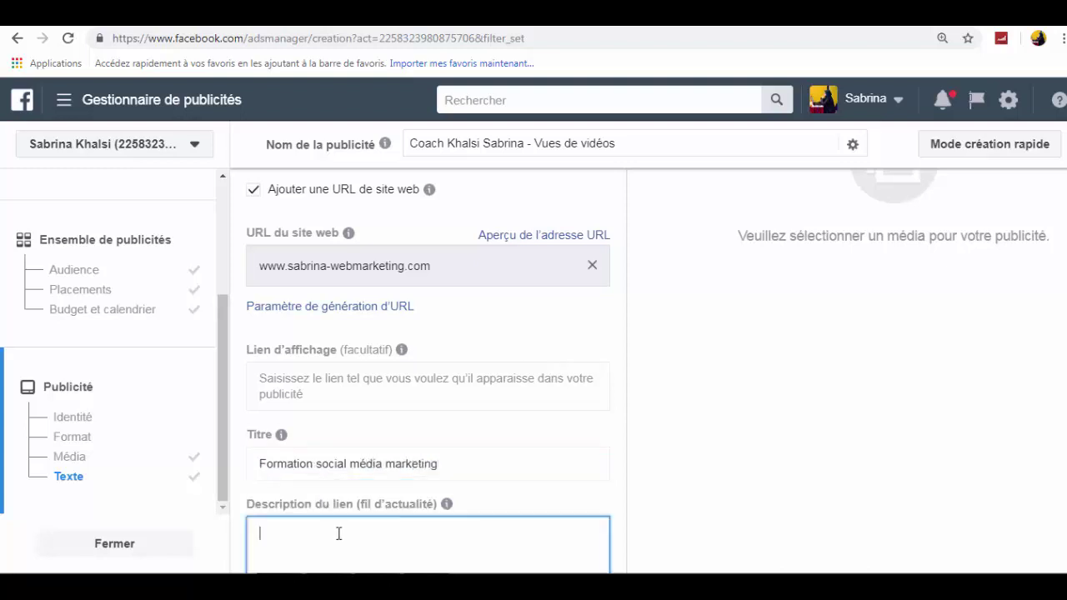
{"action": "type", "text": "formation 100"}
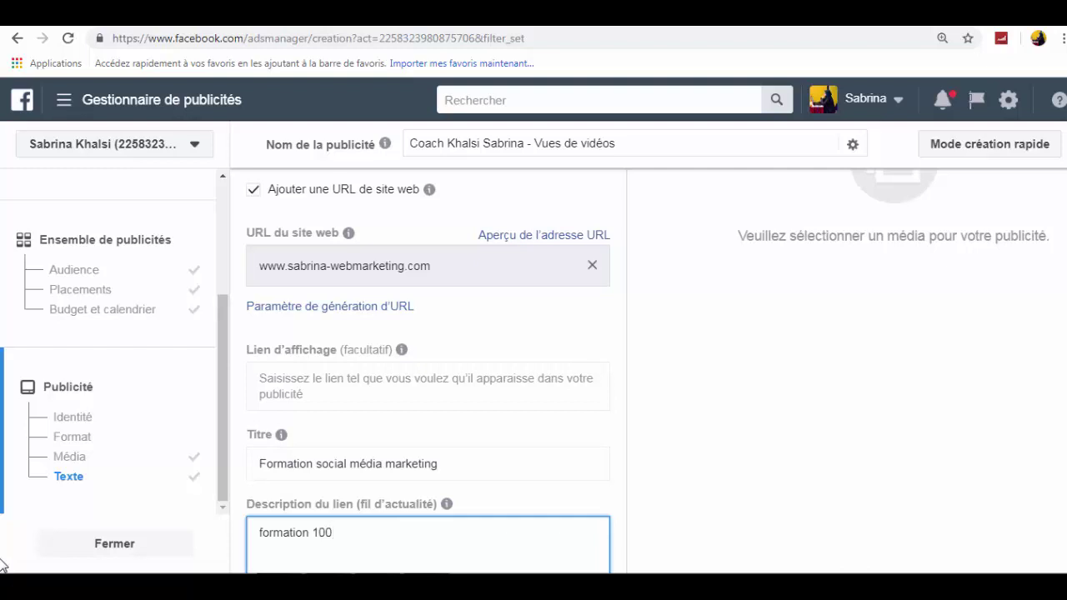
{"action": "type", "text": "% pratique"}
{"action": "scroll", "coordinate": [427, 367], "scroll_direction": "down", "scroll_amount": 2}
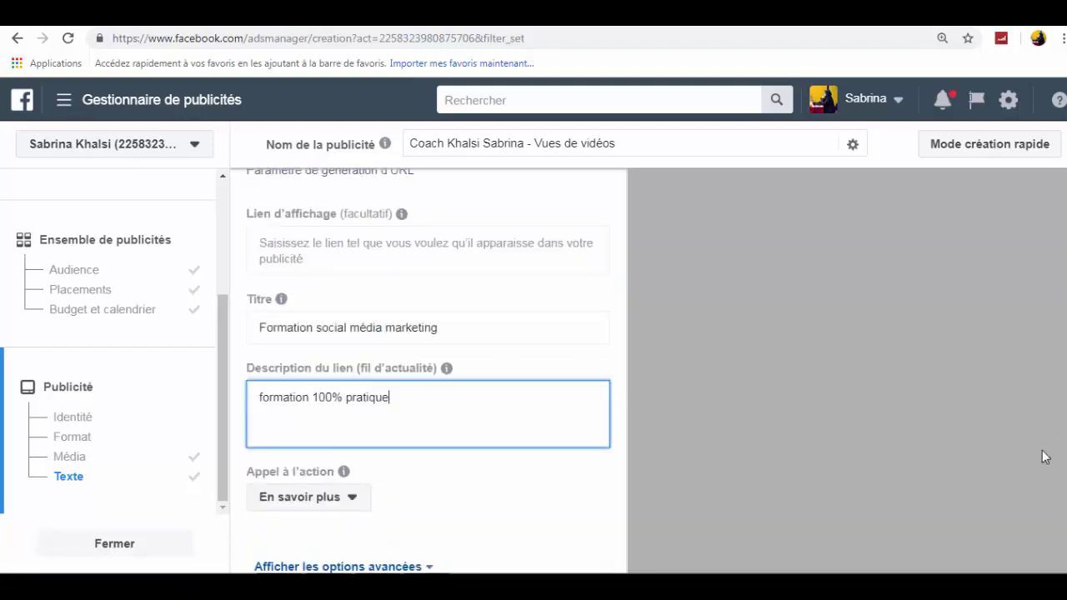
{"action": "scroll", "coordinate": [291, 497], "scroll_direction": "down", "scroll_amount": 1}
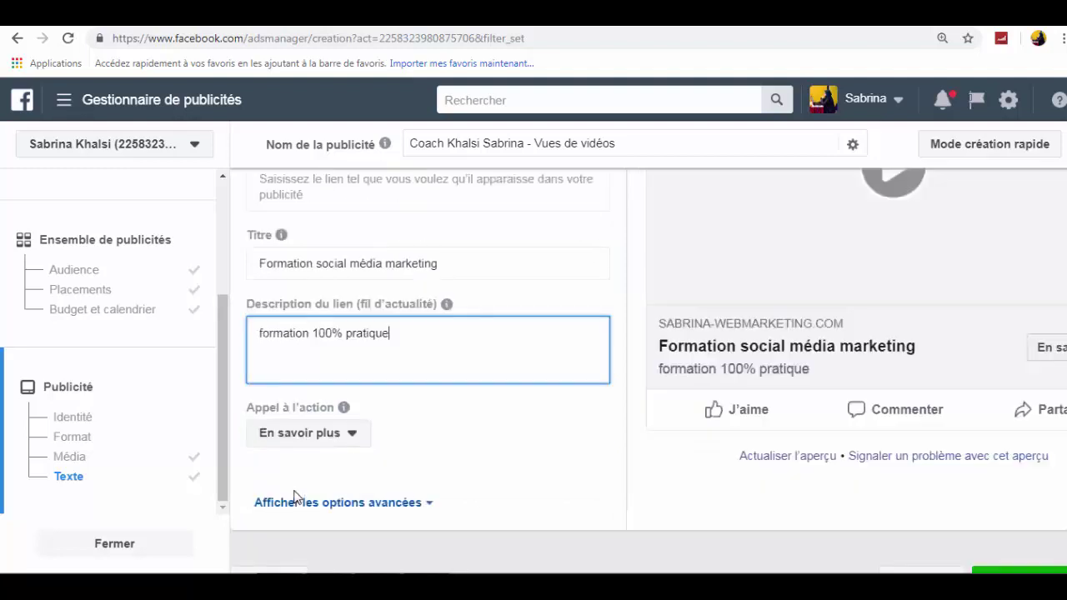
{"action": "left_click", "coordinate": [306, 425]}
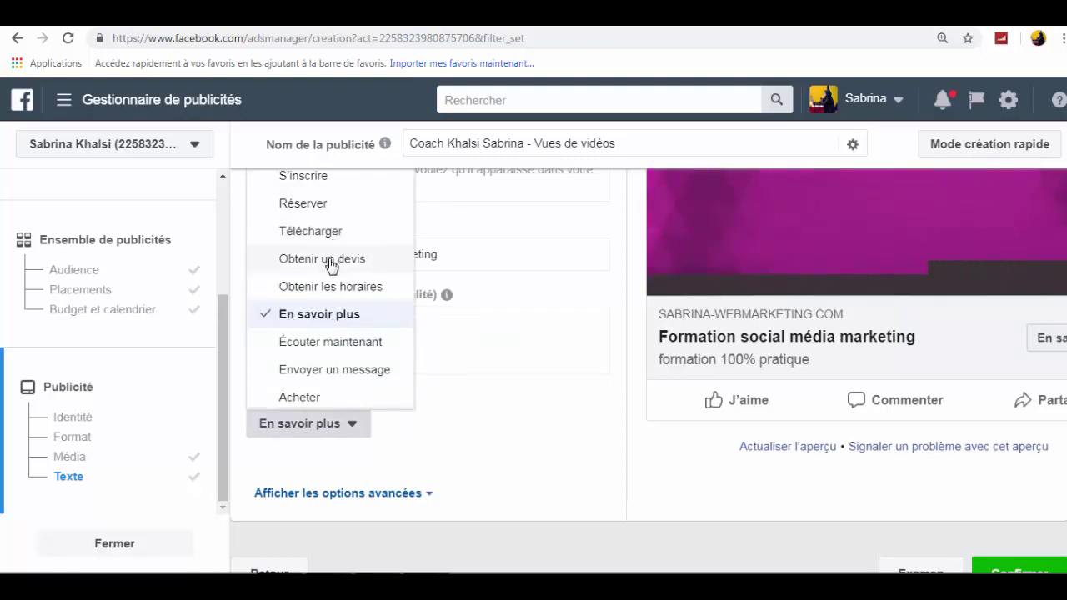
{"action": "left_click", "coordinate": [610, 495]}
{"action": "scroll", "coordinate": [609, 495], "scroll_direction": "up", "scroll_amount": 3}
{"action": "scroll", "coordinate": [1065, 340], "scroll_direction": "up", "scroll_amount": 10}
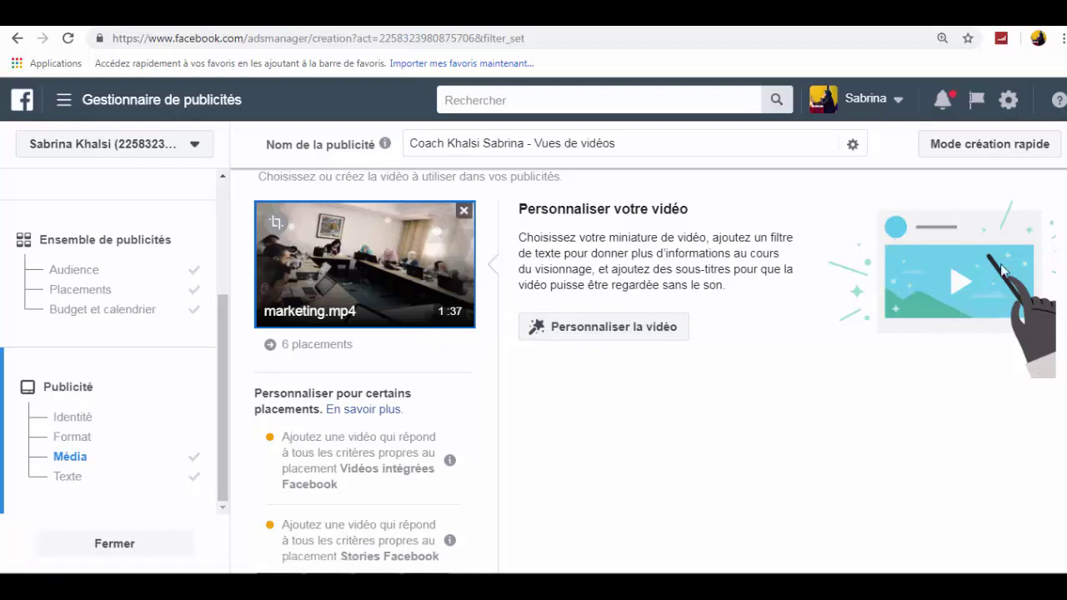
{"action": "scroll", "coordinate": [1064, 454], "scroll_direction": "down", "scroll_amount": 5}
{"action": "scroll", "coordinate": [1064, 454], "scroll_direction": "down", "scroll_amount": 1}
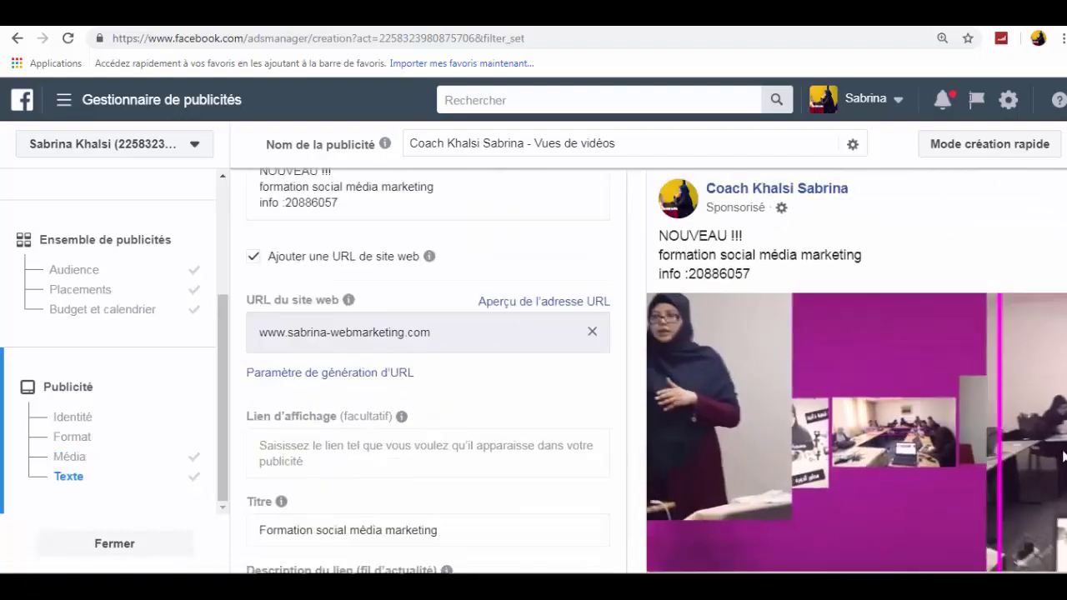
{"action": "scroll", "coordinate": [391, 300], "scroll_direction": "up", "scroll_amount": 2}
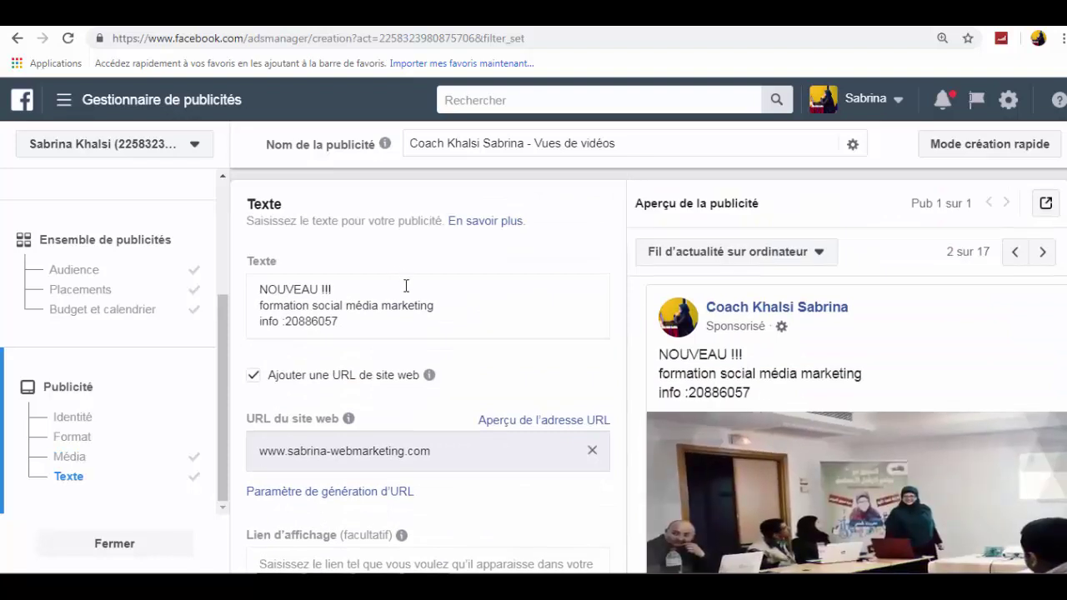
{"action": "left_click_drag", "start_coordinate": [259, 305], "coordinate": [338, 322]}
{"action": "left_click", "coordinate": [771, 398]}
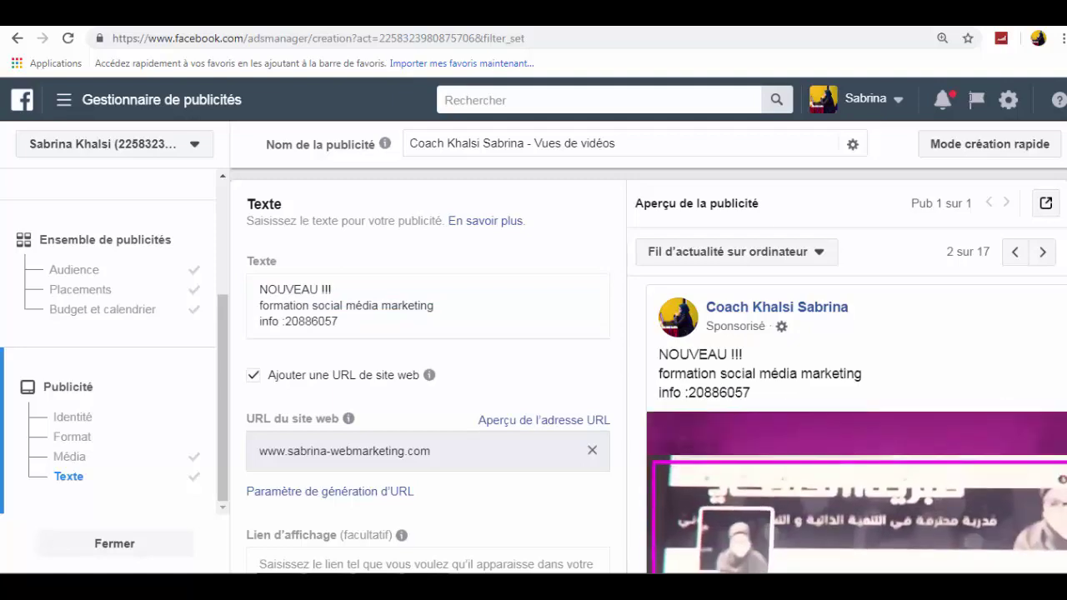
{"action": "scroll", "coordinate": [825, 291], "scroll_direction": "down", "scroll_amount": 3}
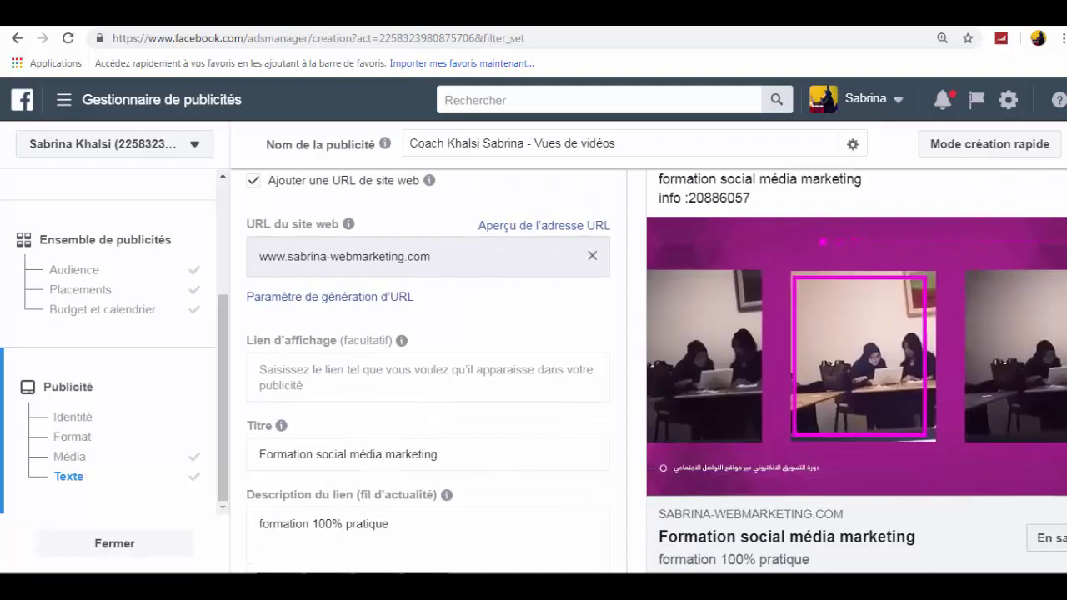
{"action": "scroll", "coordinate": [672, 440], "scroll_direction": "down", "scroll_amount": 1}
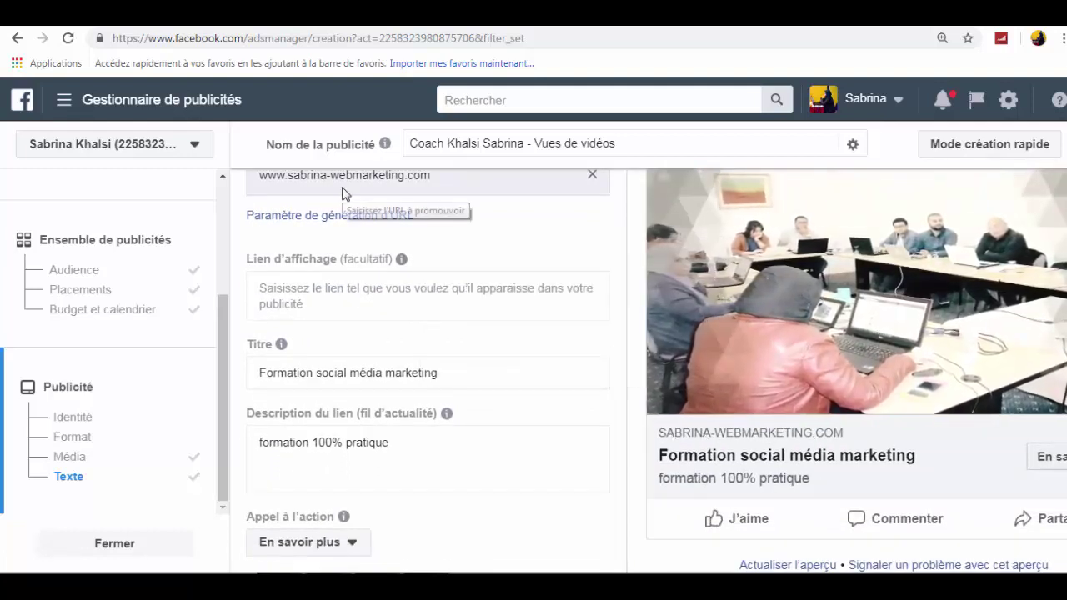
{"action": "mouse_move", "coordinate": [311, 399]}
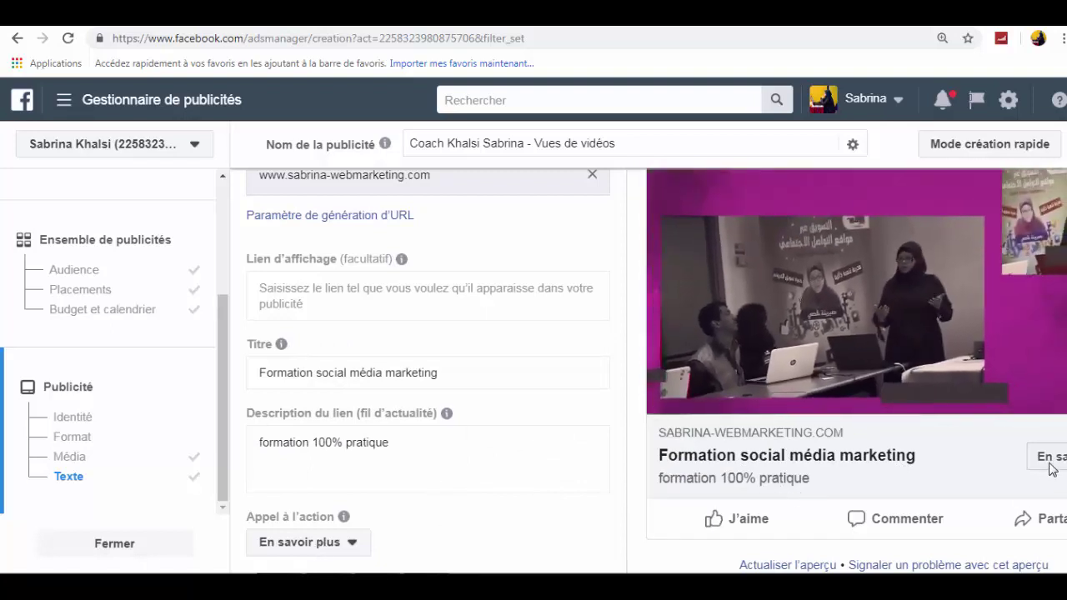
{"action": "scroll", "coordinate": [648, 370], "scroll_direction": "down", "scroll_amount": 3}
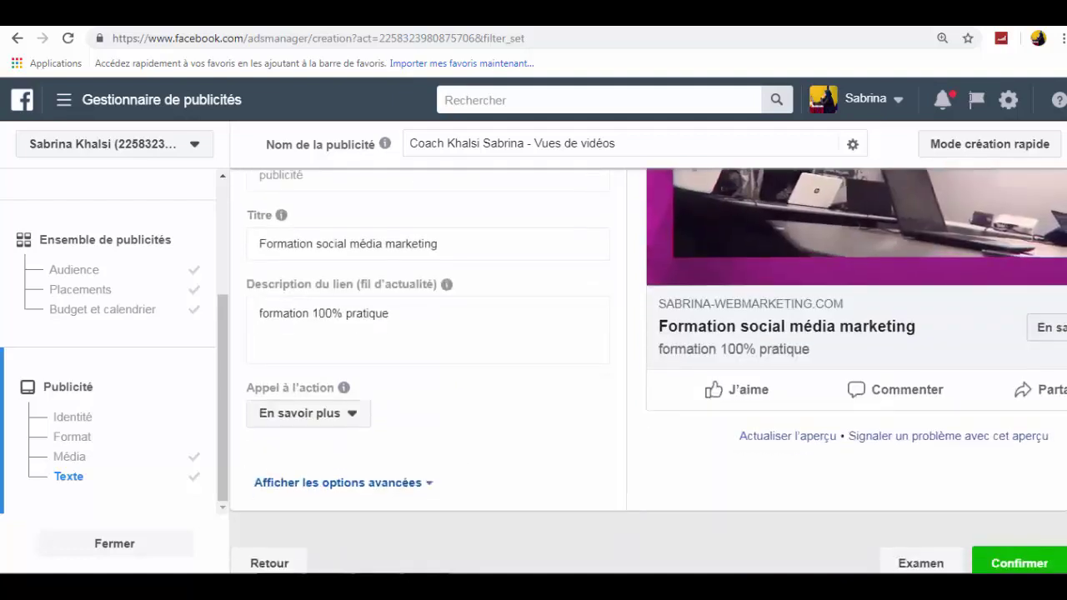
- Confirm the ad and start entering a card number in the payment method form
{"action": "left_click", "coordinate": [1019, 417]}
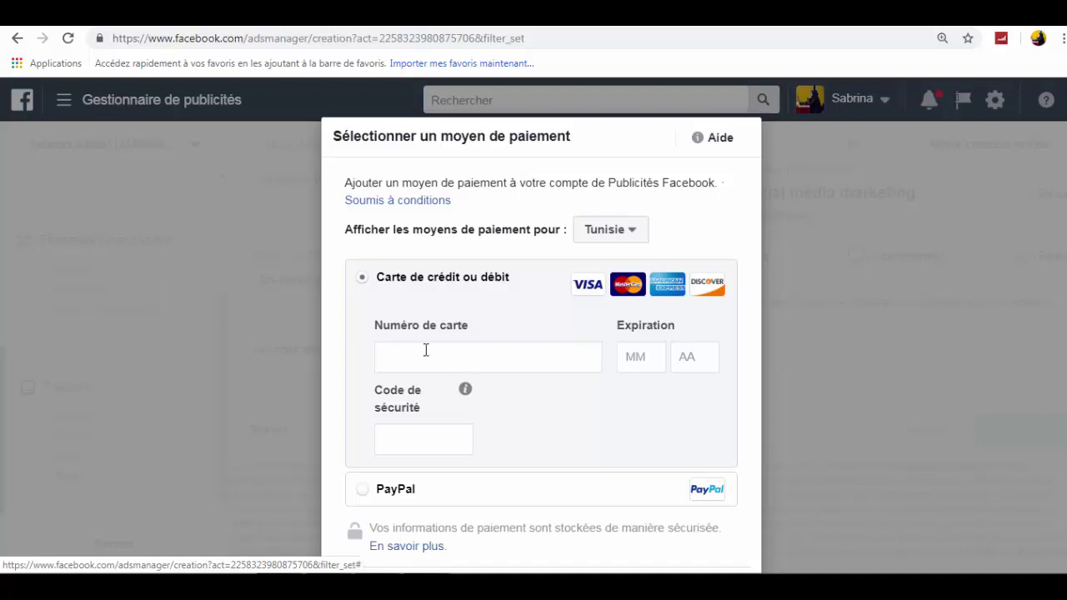
{"action": "left_click", "coordinate": [425, 351]}
{"action": "scroll", "coordinate": [1066, 440], "scroll_direction": "down", "scroll_amount": 1}
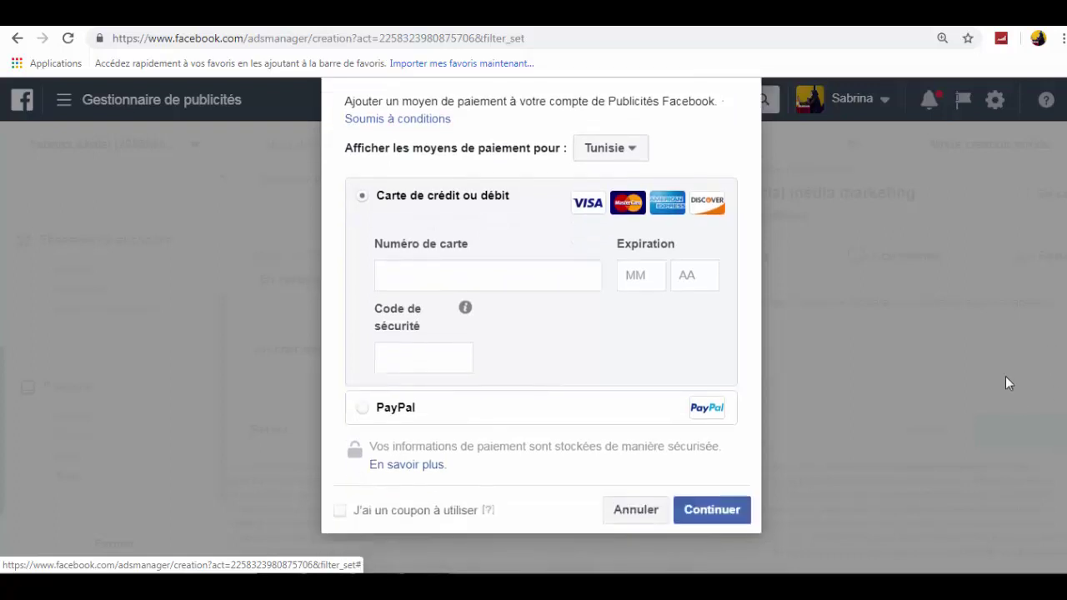